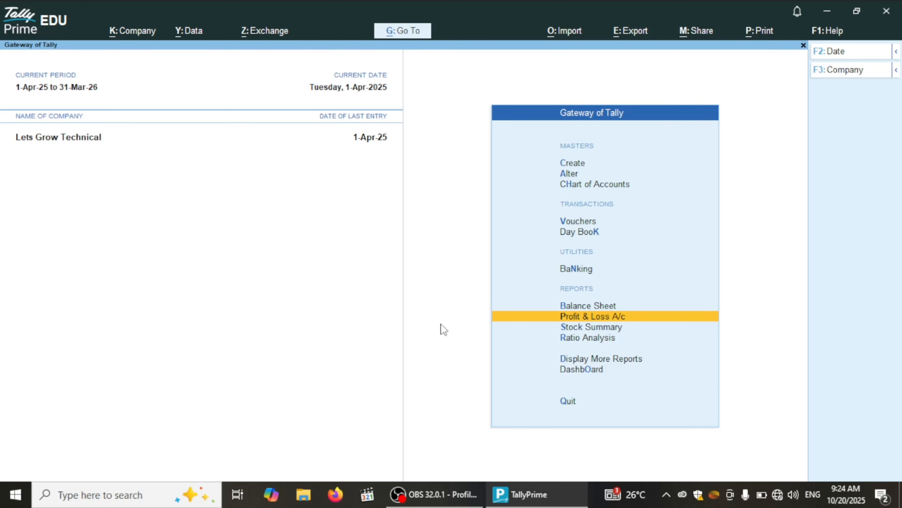
Open a new purchase voucher for entry.
{"action": "key", "text": "Up"}
{"action": "key", "text": "Up"}
{"action": "key", "text": "Up"}
{"action": "key", "text": "Up"}
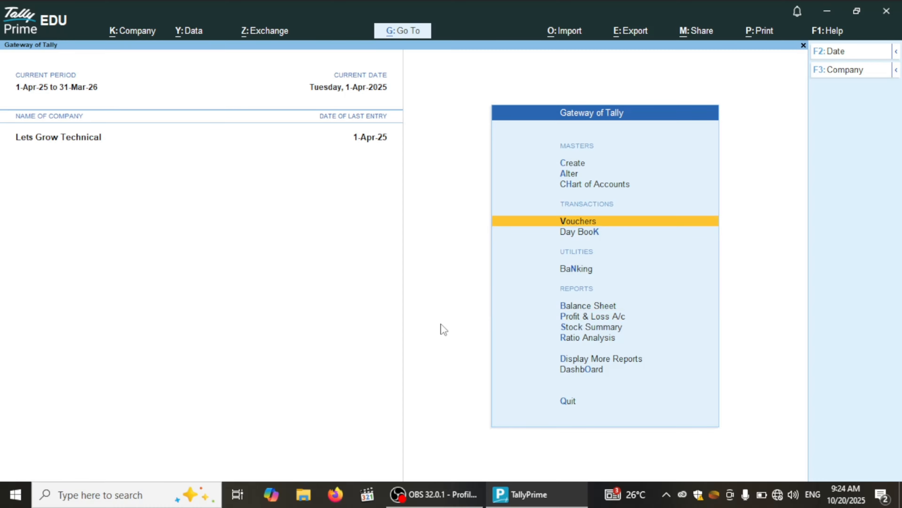
{"action": "key", "text": "Return"}
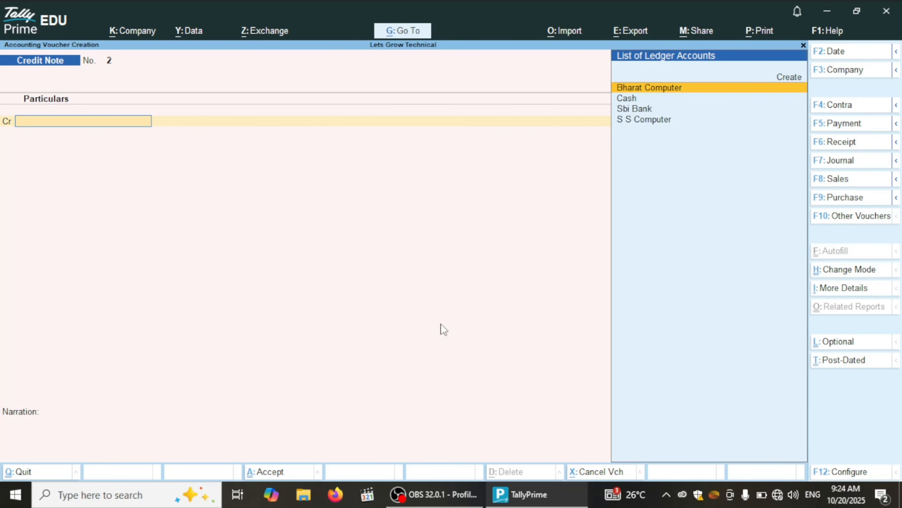
{"action": "key", "text": "F9"}
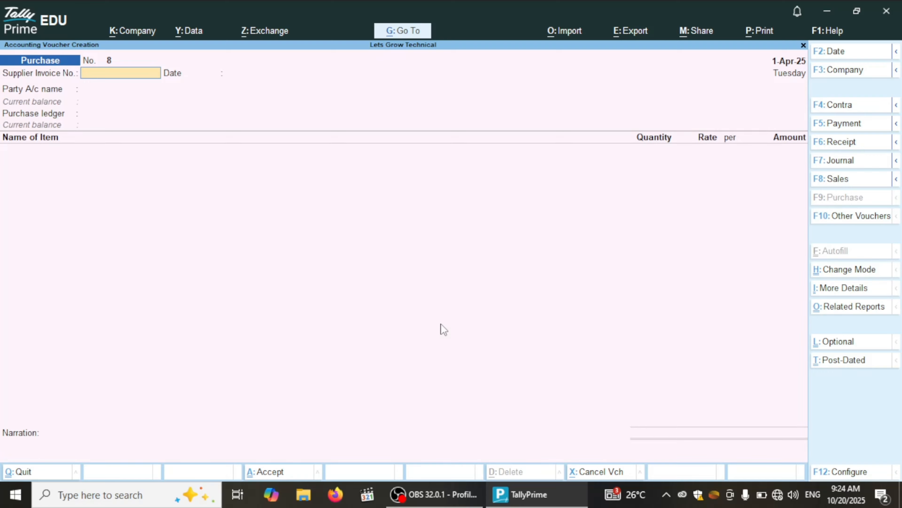
Enter supplier invoice number 1 with the invoice date 1-Apr-25 on the purchase voucher.
{"action": "key", "text": "Return"}
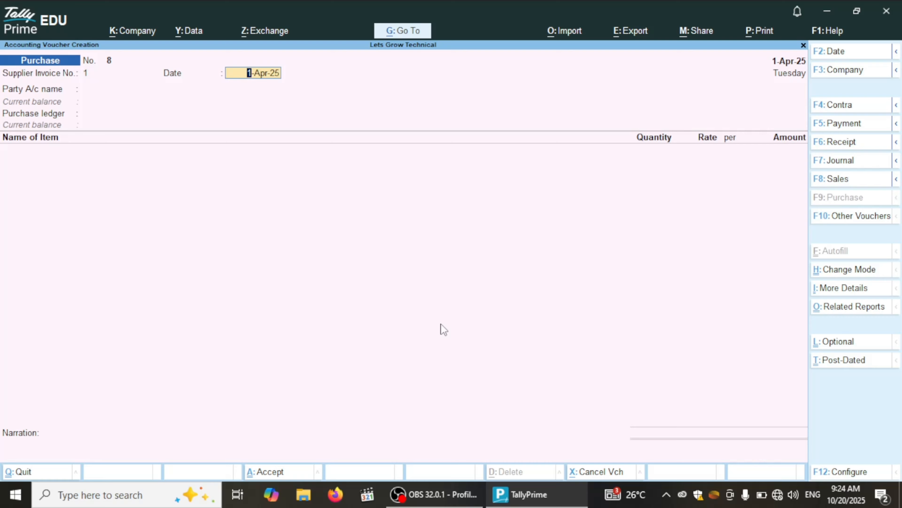
{"action": "type", "text": "1"}
{"action": "key", "text": "BackSpace"}
{"action": "type", "text": "2"}
{"action": "key", "text": "Return"}
{"action": "key", "text": "shift+Tab"}
{"action": "key", "text": "Return"}
{"action": "type", "text": "3"}
{"action": "key", "text": "BackSpace"}
{"action": "type", "text": "1"}
{"action": "key", "text": "Return"}
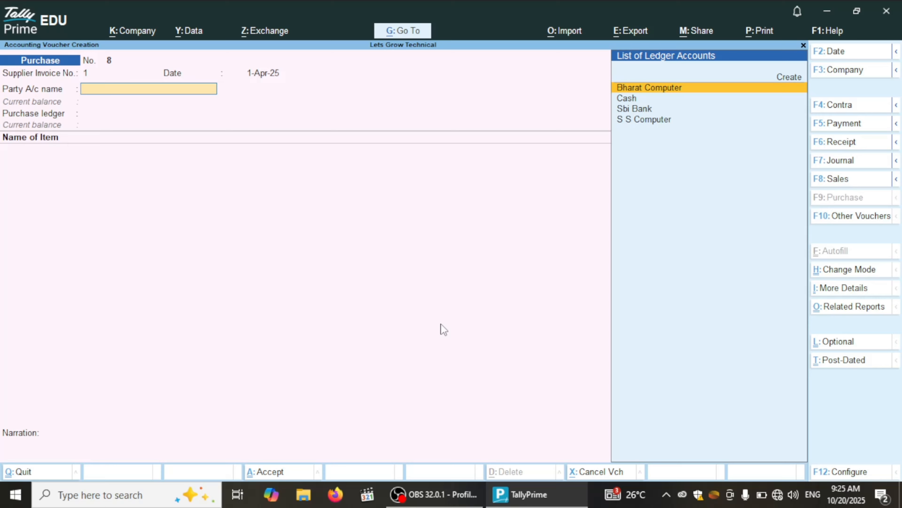
Choose Cash as the party account and leave all the receipt details blank.
{"action": "key", "text": "Down"}
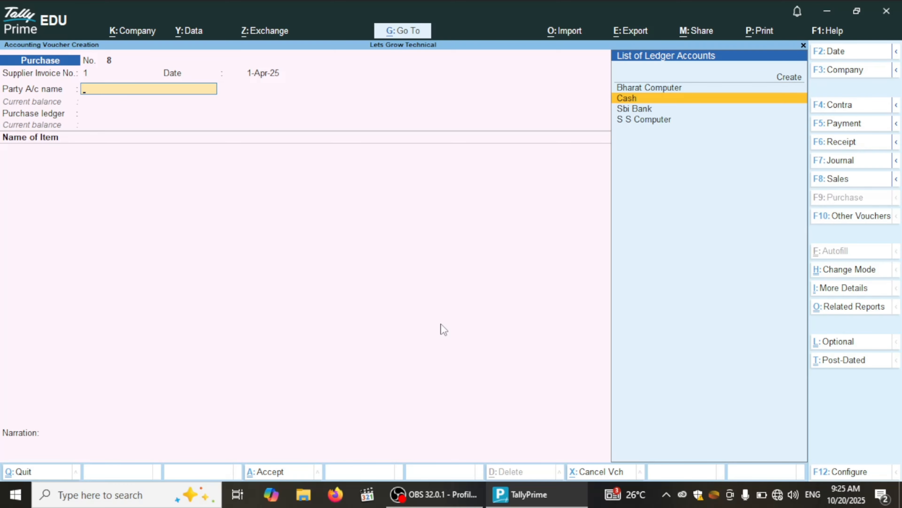
{"action": "key", "text": "Return"}
{"action": "key", "text": "Return"}
{"action": "key", "text": "Return"}
{"action": "key", "text": "Return"}
{"action": "key", "text": "Return"}
{"action": "key", "text": "Return"}
{"action": "key", "text": "Return"}
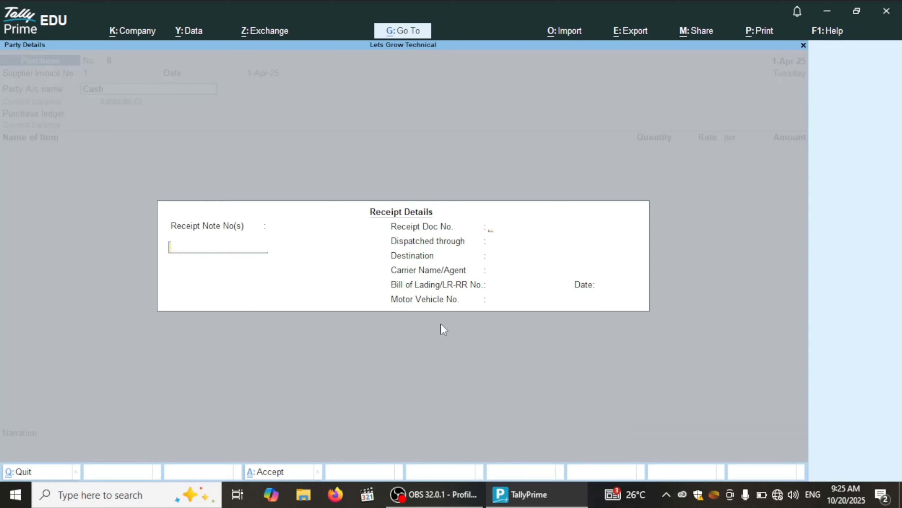
{"action": "key", "text": "Return"}
{"action": "key", "text": "Return"}
{"action": "key", "text": "Return"}
{"action": "key", "text": "Return"}
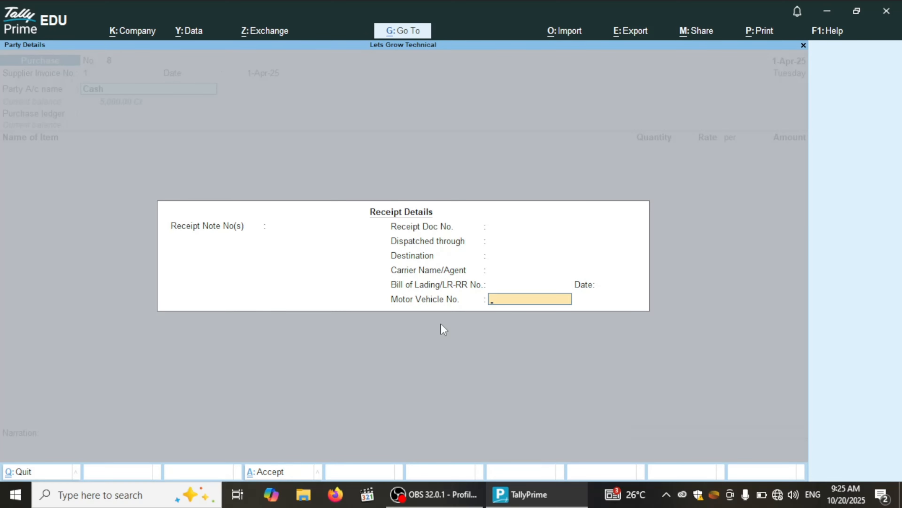
{"action": "key", "text": "Return"}
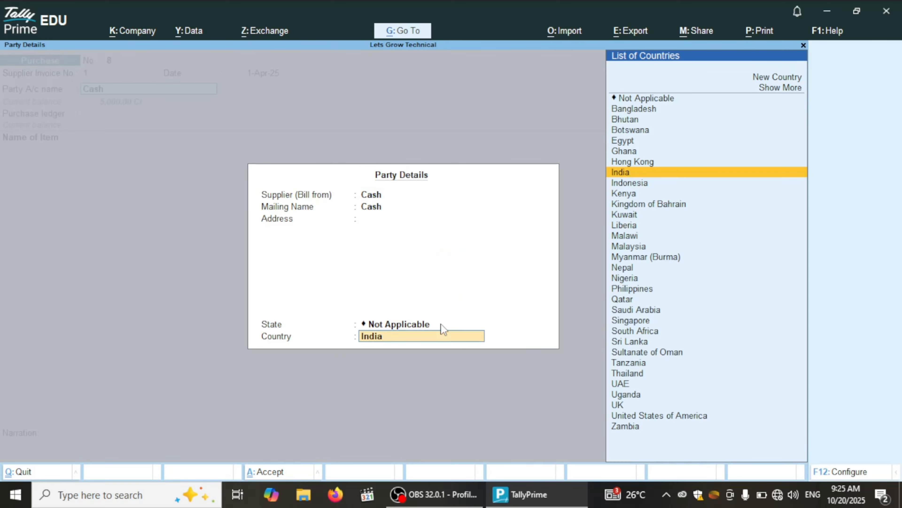
Set the party's country to India and state to Uttar Pradesh, and accept the party details.
{"action": "key", "text": "Return"}
{"action": "type", "text": "Ut"}
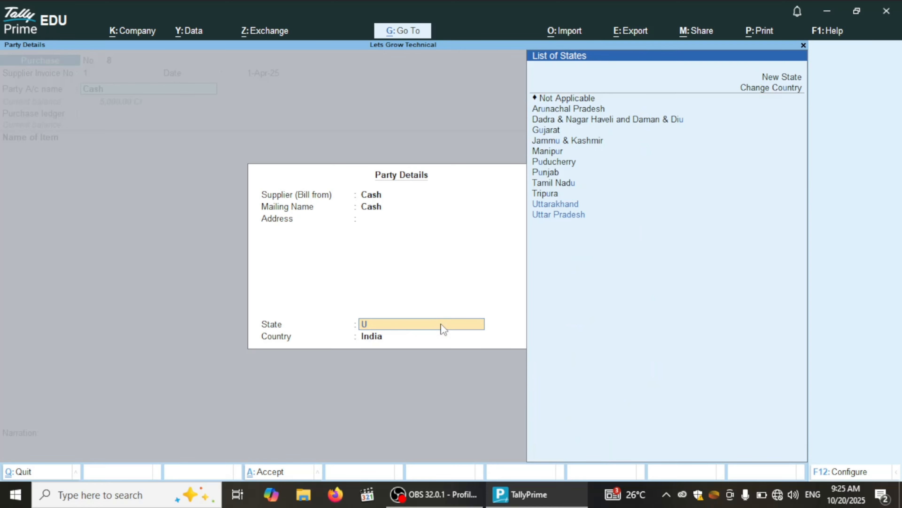
{"action": "key", "text": "Down"}
{"action": "key", "text": "Down"}
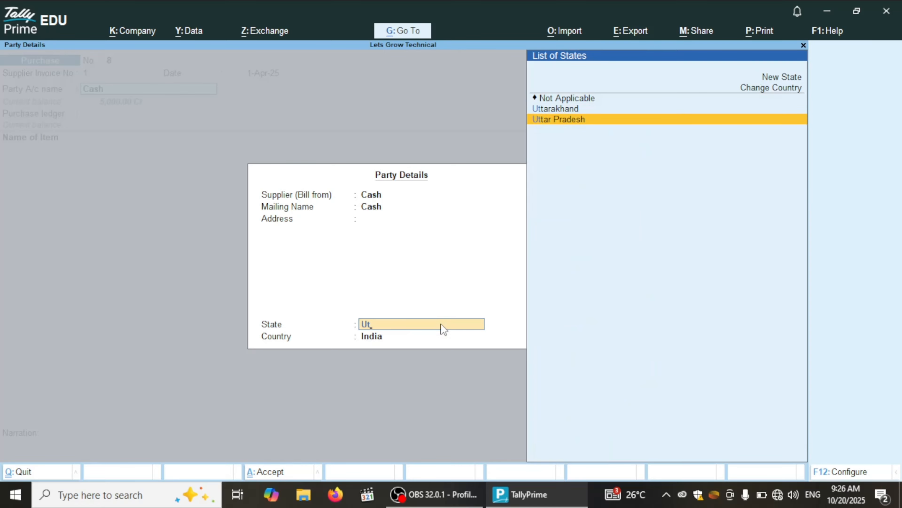
{"action": "key", "text": "Return"}
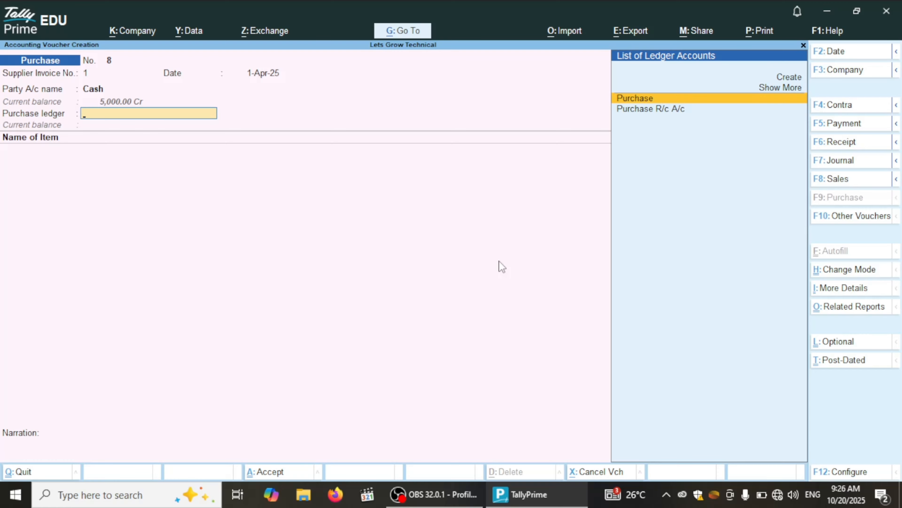
Select Purchase as the purchase ledger and review its master, keeping it under the Purchase Accounts group.
{"action": "key", "text": "Return"}
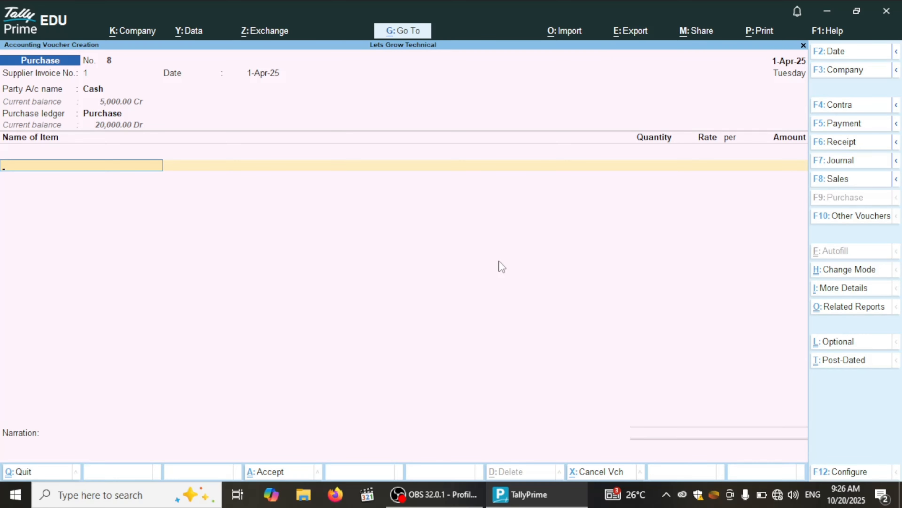
{"action": "key", "text": "BackSpace"}
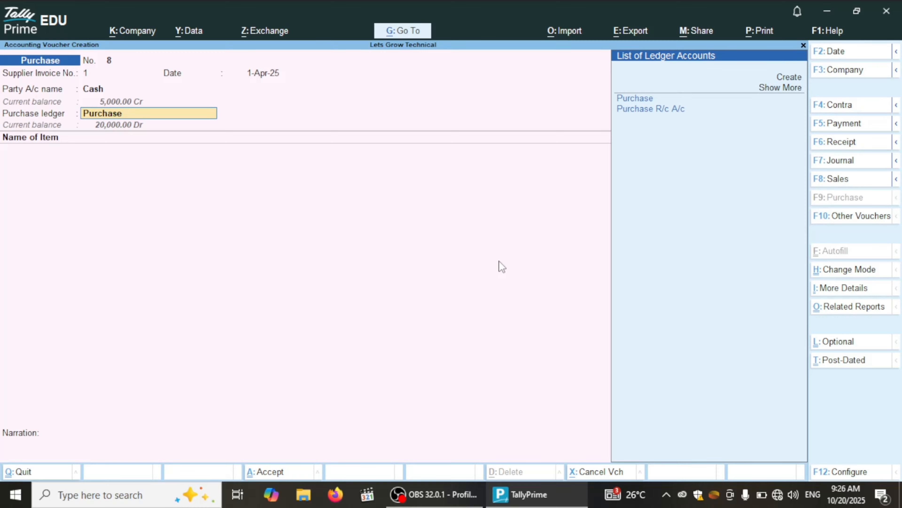
{"action": "key", "text": "ctrl+Return"}
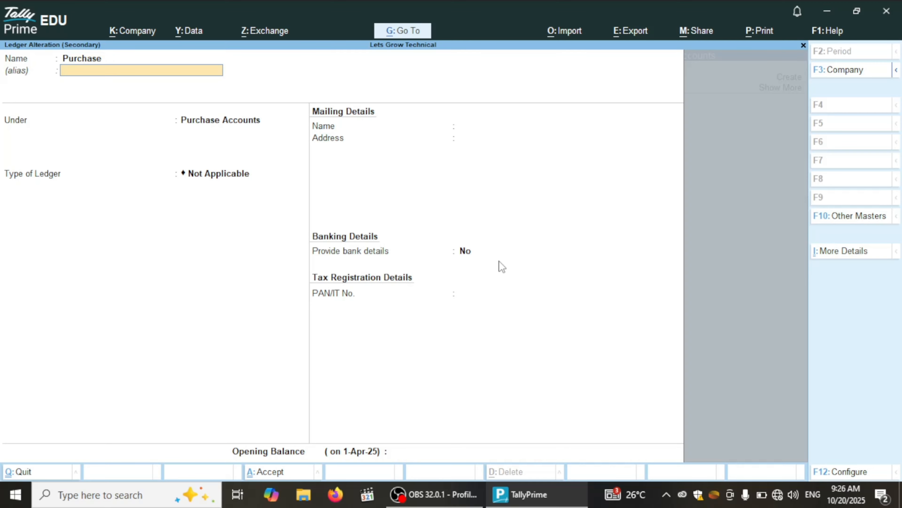
{"action": "key", "text": "Return"}
{"action": "key", "text": "Return"}
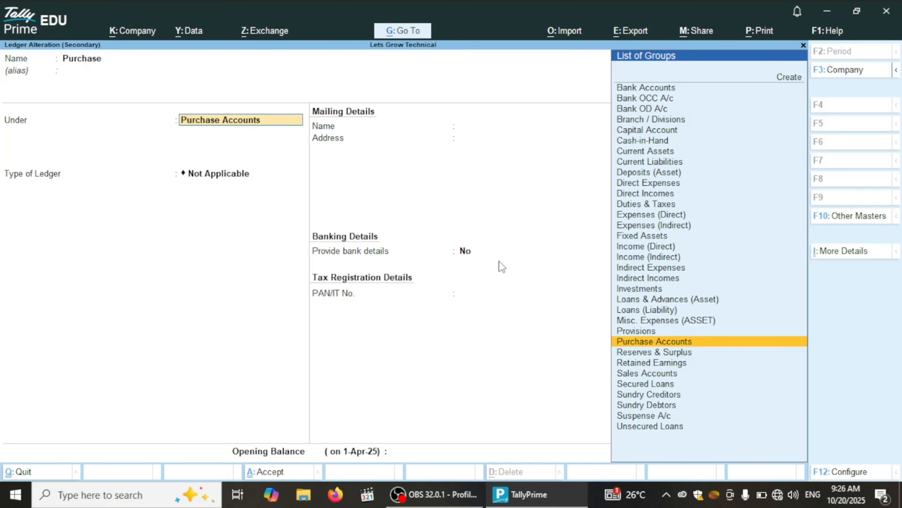
{"action": "key", "text": "Return"}
{"action": "key", "text": "Return"}
{"action": "key", "text": "Return"}
{"action": "key", "text": "Return"}
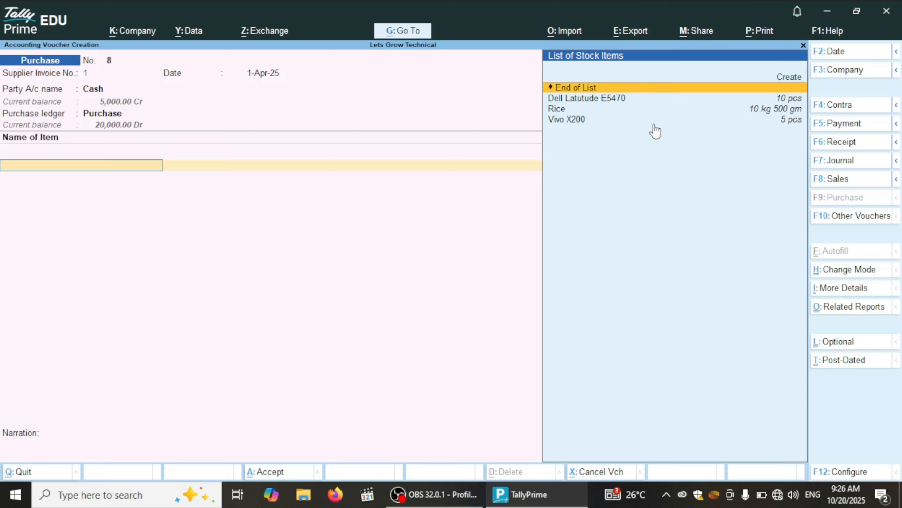
Create a new stock item named Mouse from the voucher's item line and place it under the Dell group.
{"action": "key", "text": "Down"}
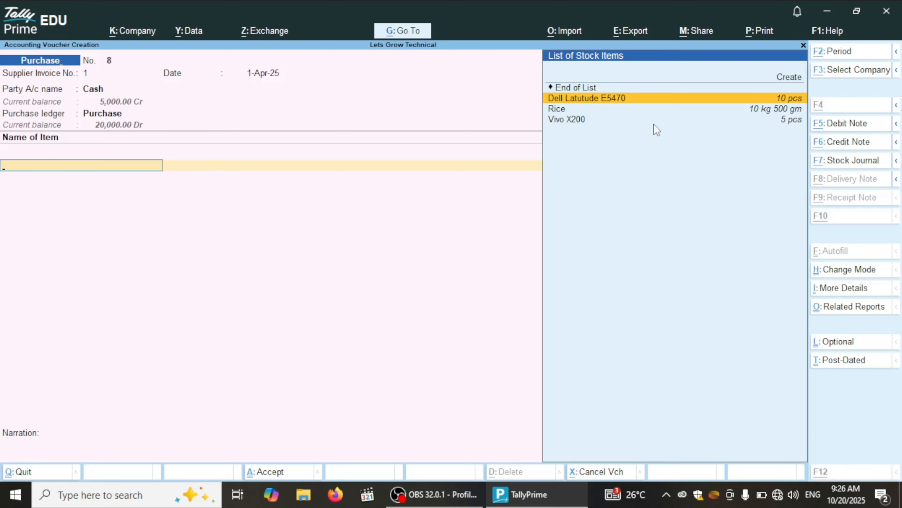
{"action": "key", "text": "alt+c"}
{"action": "type", "text": "Mouse"}
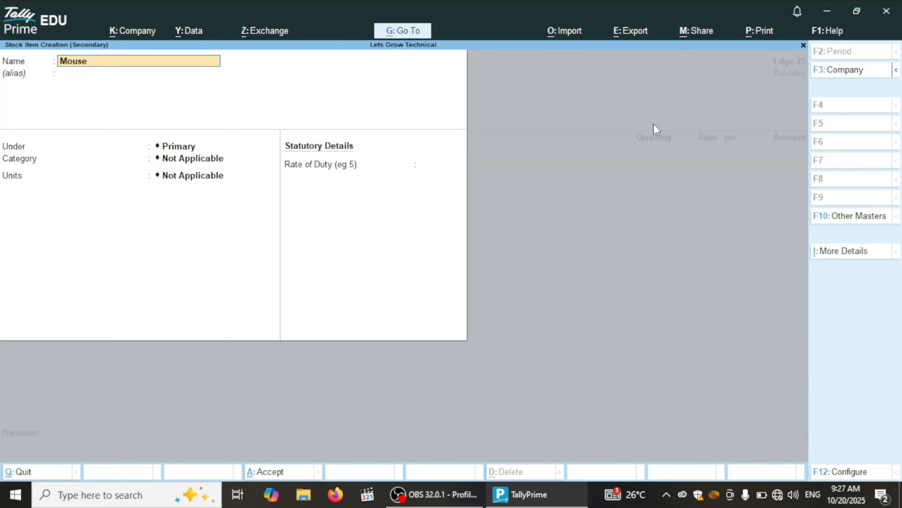
{"action": "key", "text": "Return"}
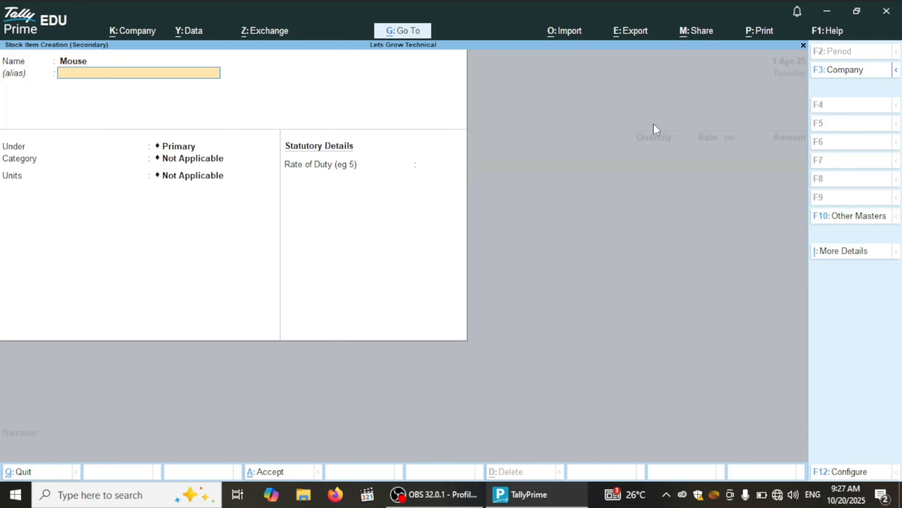
{"action": "key", "text": "Return"}
{"action": "key", "text": "Down"}
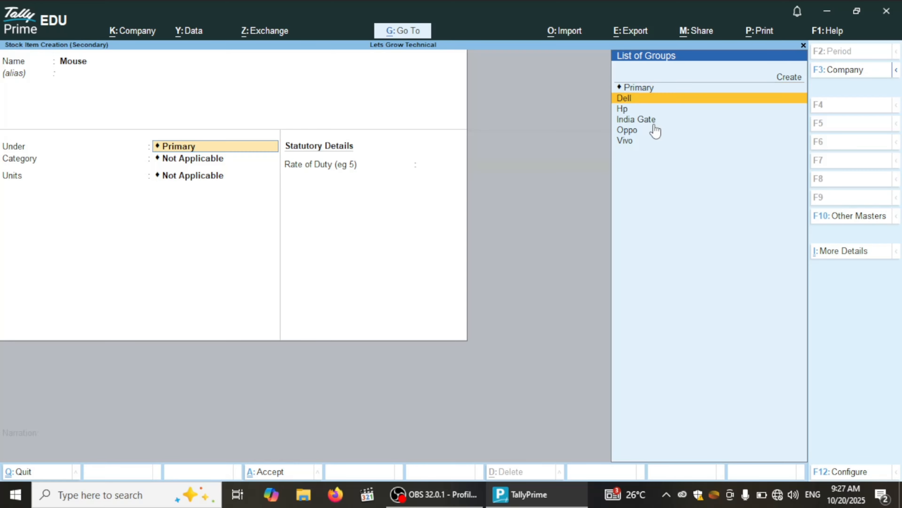
{"action": "key", "text": "Return"}
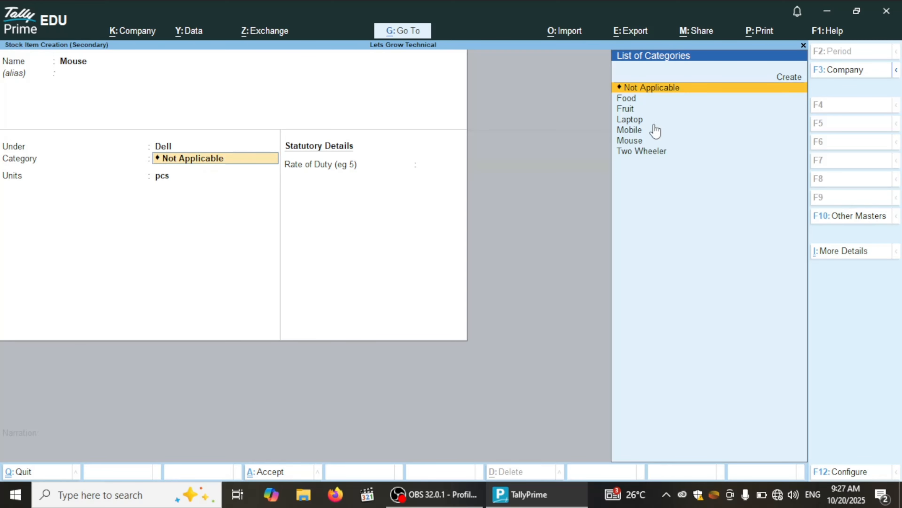
Assign the Mouse item to the Mouse category with pcs as its unit, leave the duty rate blank and save it.
{"action": "key", "text": "Down"}
{"action": "key", "text": "Down"}
{"action": "key", "text": "Down"}
{"action": "key", "text": "Down"}
{"action": "key", "text": "Down"}
{"action": "key", "text": "Return"}
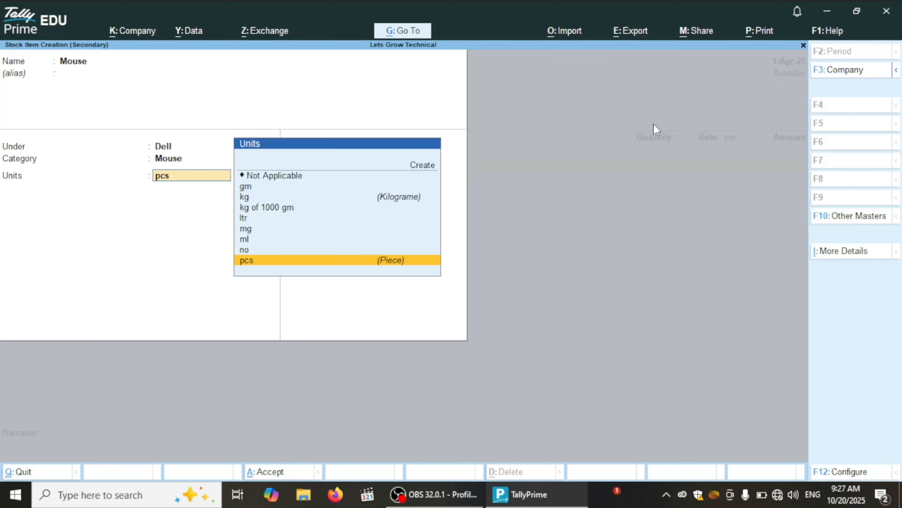
{"action": "key", "text": "Return"}
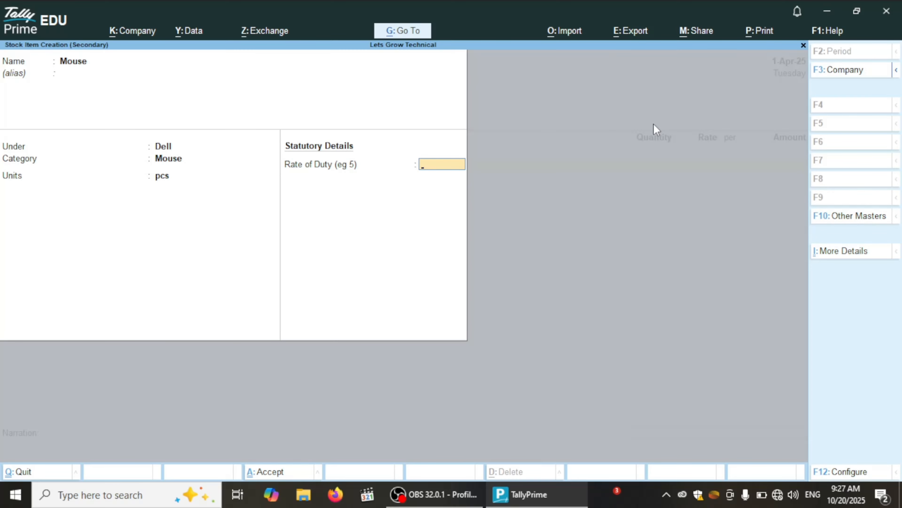
{"action": "key", "text": "Return"}
{"action": "key", "text": "Return"}
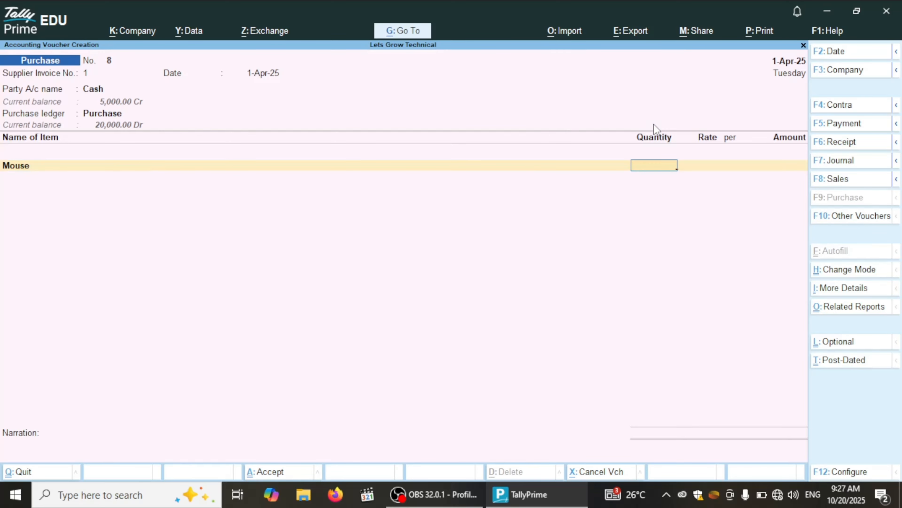
Enter a quantity of 10 pcs at a rate of 350 per piece for the Mouse line.
{"action": "type", "text": "100"}
{"action": "key", "text": "BackSpace"}
{"action": "key", "text": "Return"}
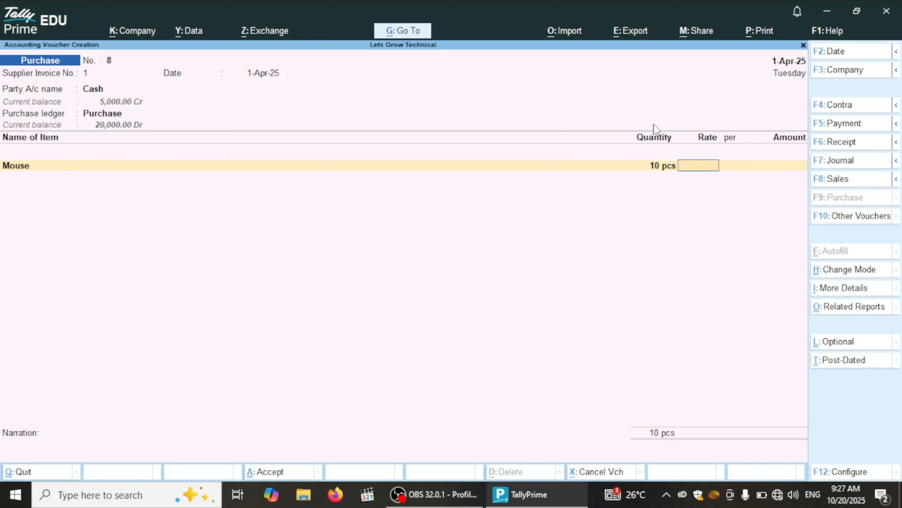
{"action": "type", "text": "350"}
{"action": "key", "text": "Return"}
{"action": "key", "text": "Return"}
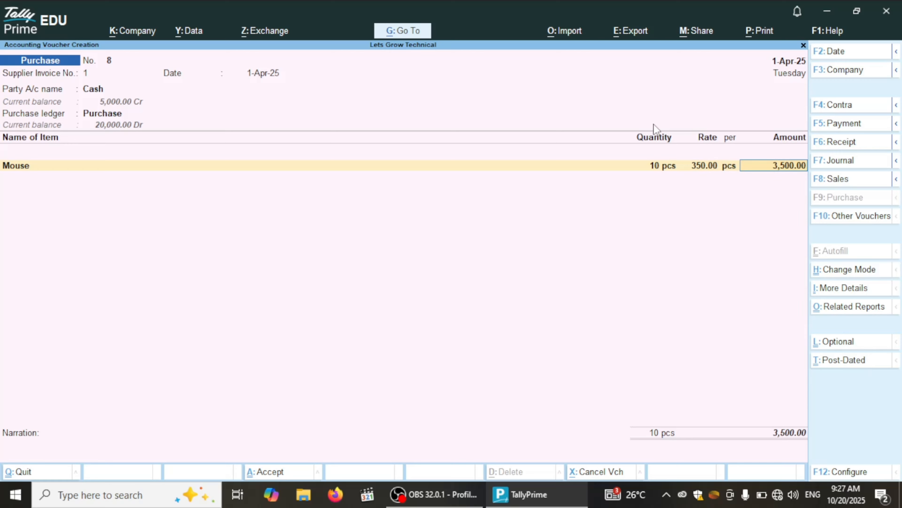
{"action": "key", "text": "Return"}
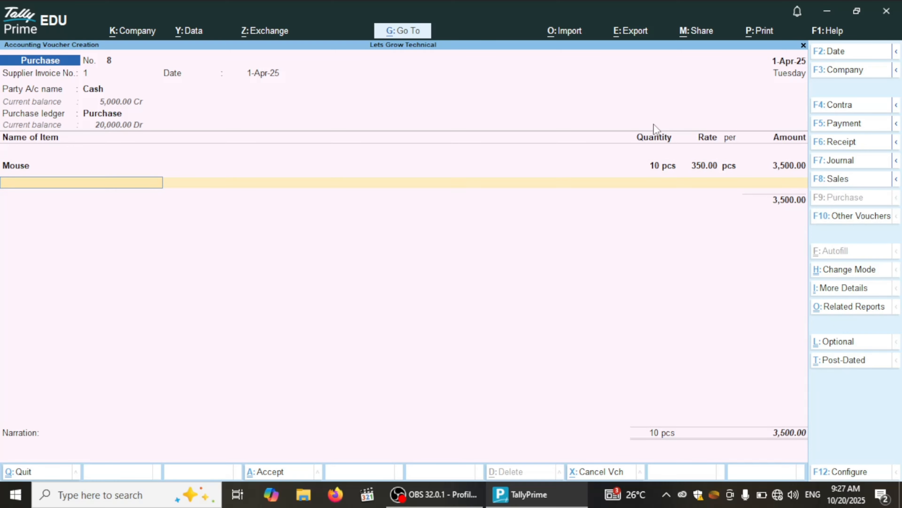
Start a second new stock item named Keyboard and place it under the Dell group.
{"action": "key", "text": "alt+c"}
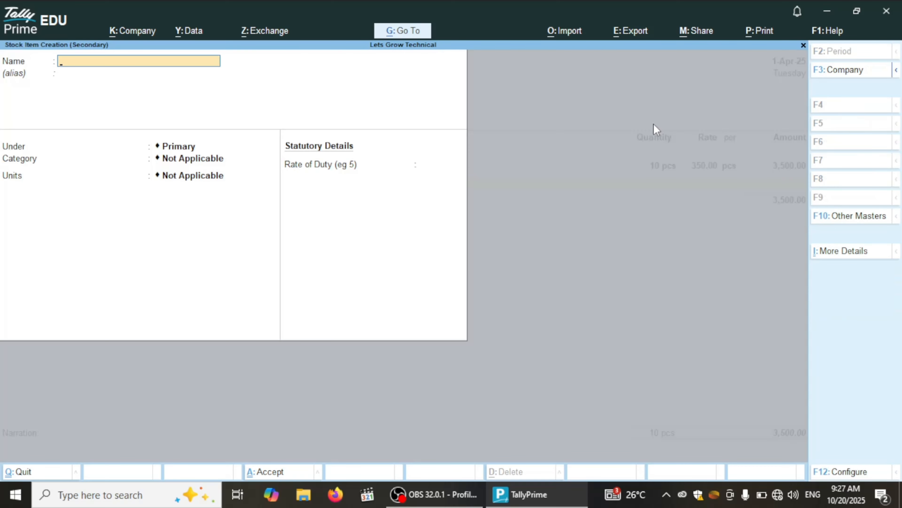
{"action": "type", "text": "Keyboard"}
{"action": "key", "text": "Return"}
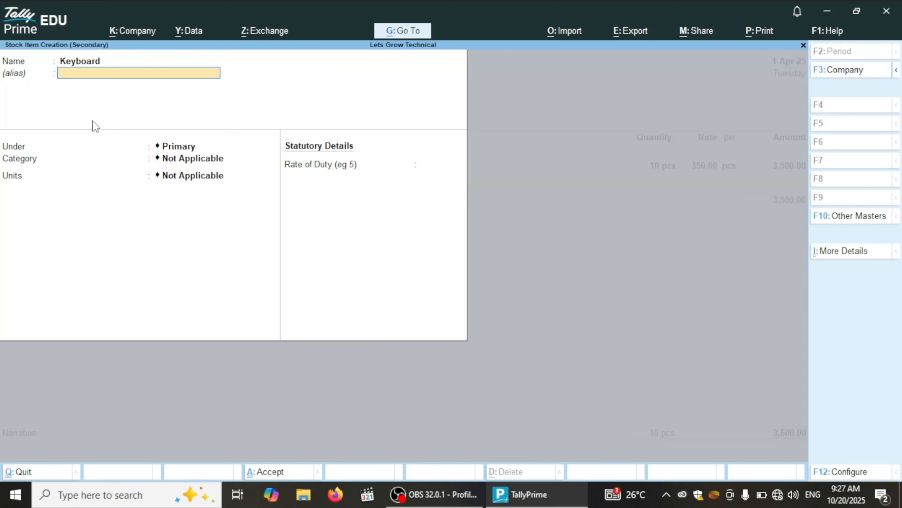
{"action": "key", "text": "Return"}
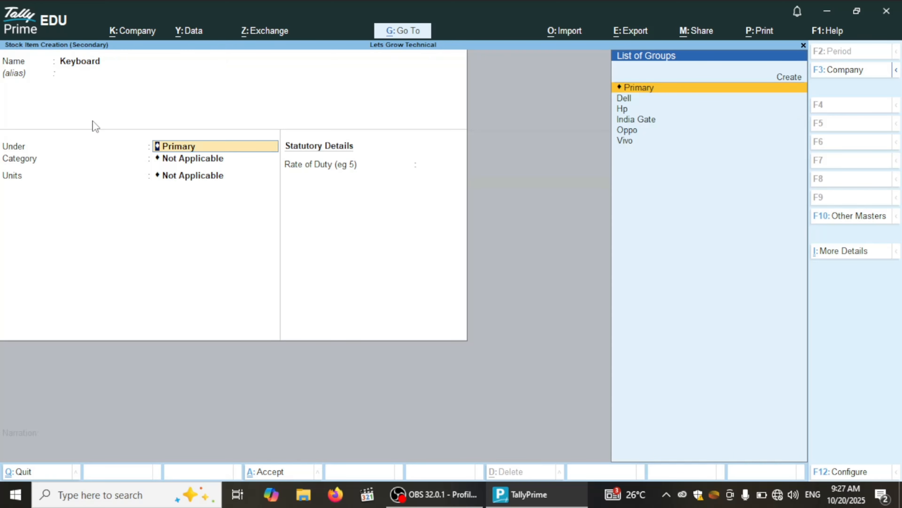
{"action": "key", "text": "Down"}
{"action": "key", "text": "Return"}
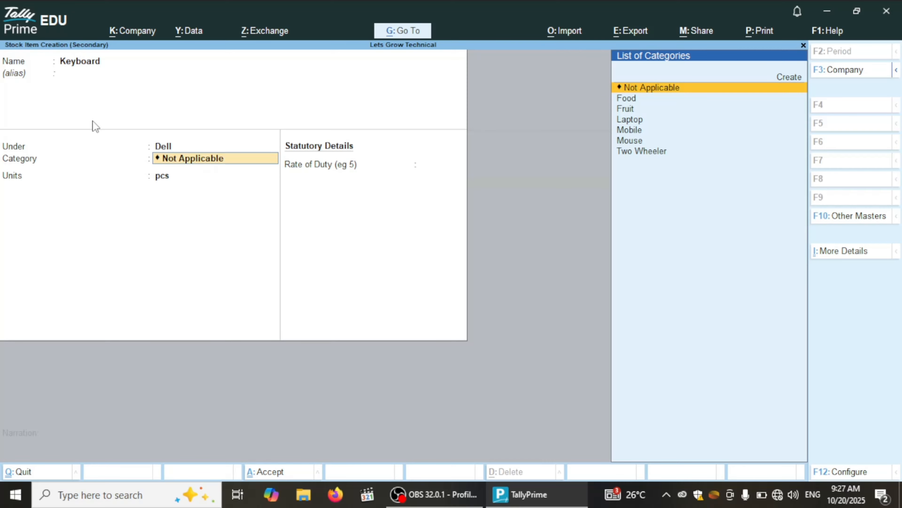
Create a new stock category named Keyboard under Primary and assign it to the Keyboard item.
{"action": "key", "text": "Down"}
{"action": "key", "text": "Down"}
{"action": "key", "text": "Down"}
{"action": "key", "text": "Down"}
{"action": "key", "text": "Down"}
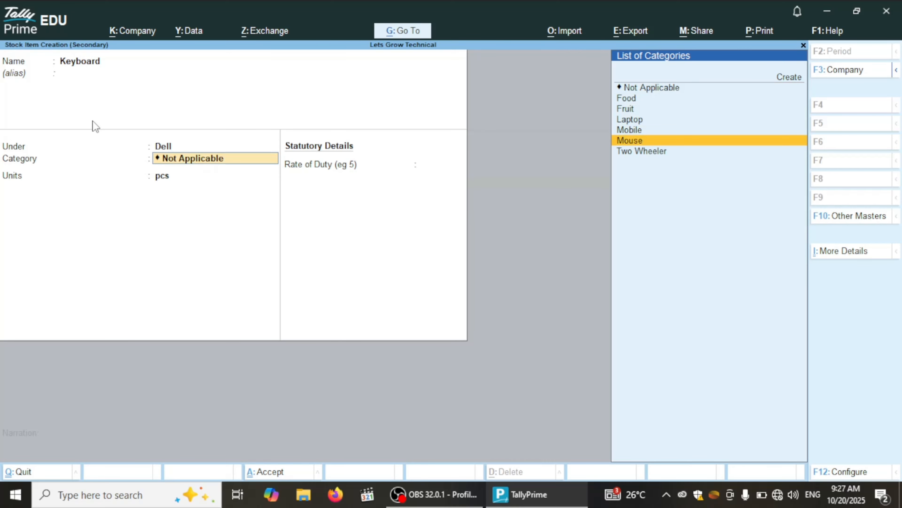
{"action": "key", "text": "Up"}
{"action": "key", "text": "Up"}
{"action": "key", "text": "Up"}
{"action": "key", "text": "Up"}
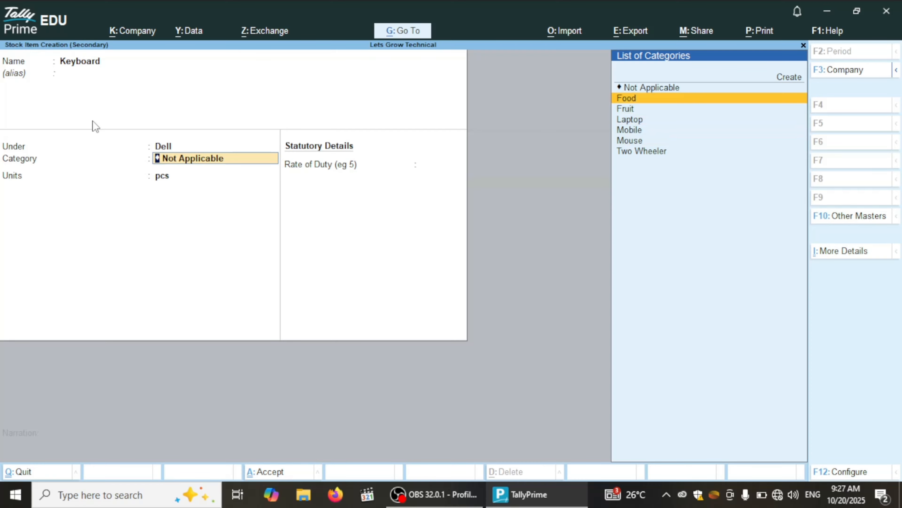
{"action": "key", "text": "Up"}
{"action": "key", "text": "Up"}
{"action": "key", "text": "Return"}
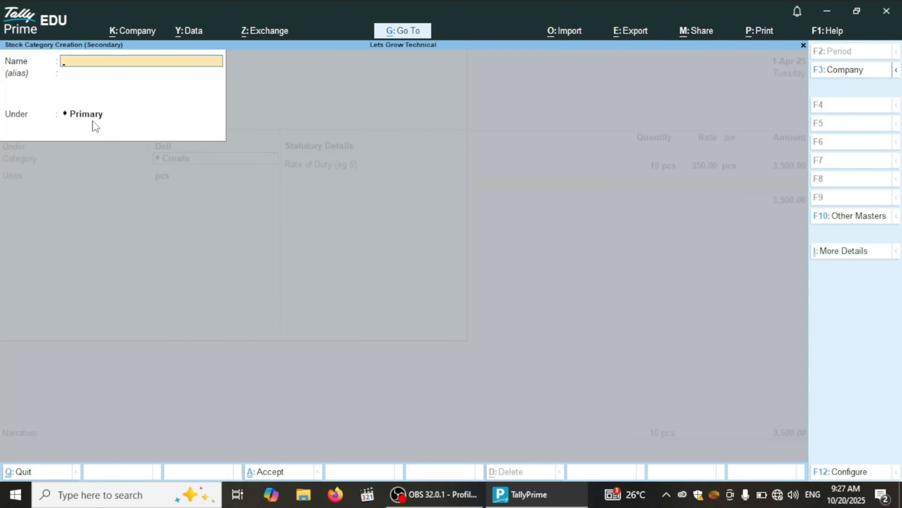
{"action": "type", "text": "Keyboard"}
{"action": "key", "text": "Return"}
{"action": "key", "text": "Return"}
{"action": "key", "text": "Return"}
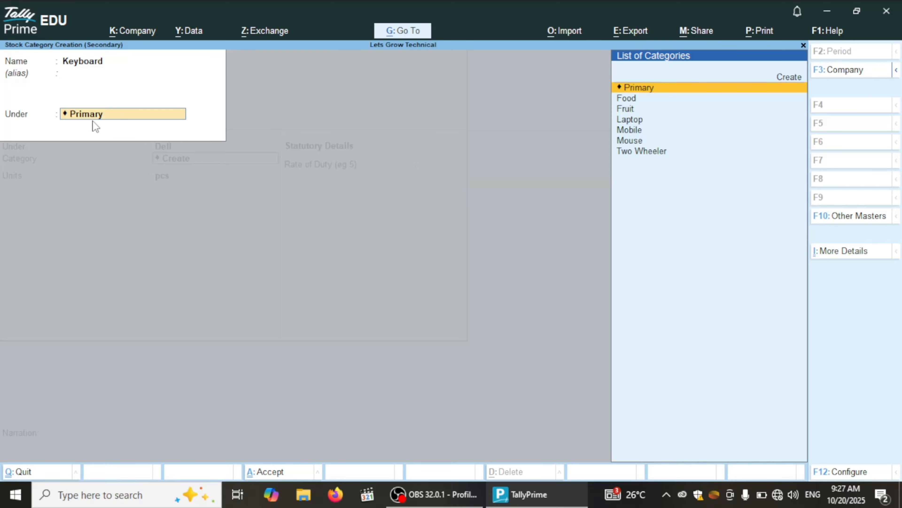
{"action": "key", "text": "Return"}
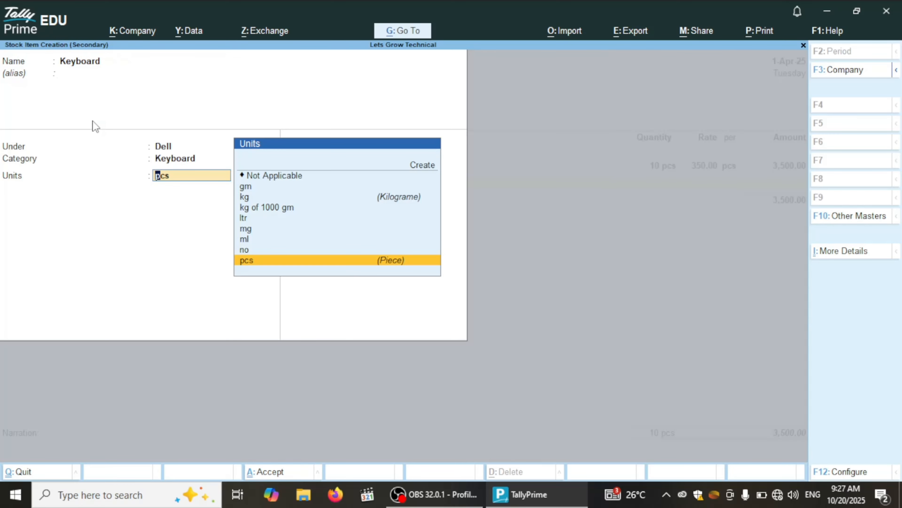
Examine the configuration options for stock item creation and close them.
{"action": "key", "text": "BackSpace"}
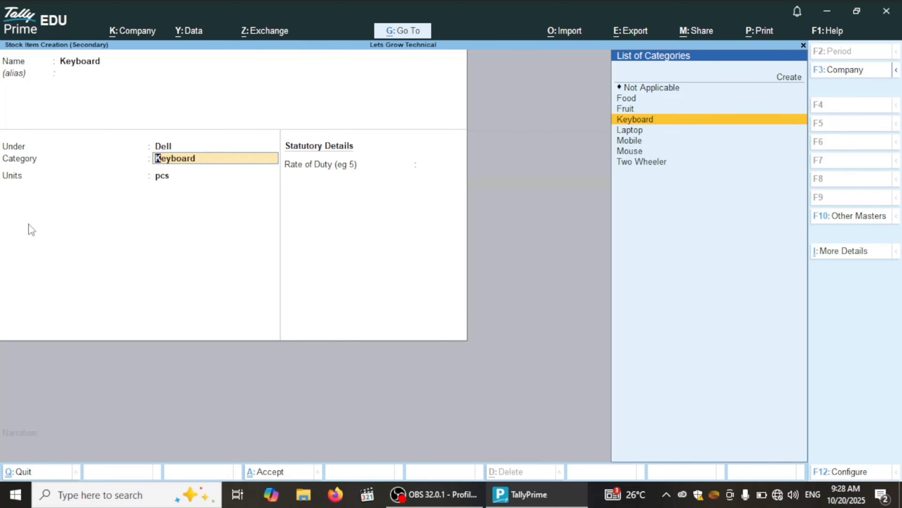
{"action": "key", "text": "F12"}
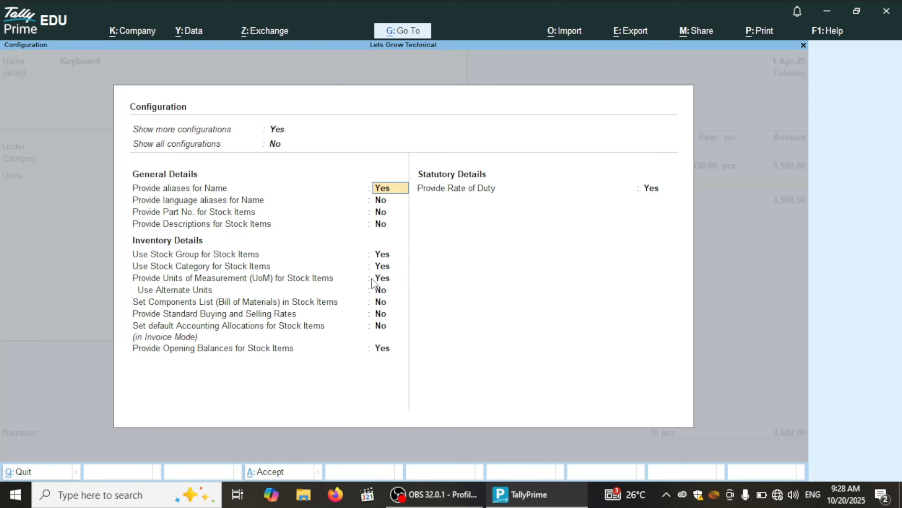
{"action": "key", "text": "Escape"}
{"action": "key", "text": "Escape"}
{"action": "key", "text": "Escape"}
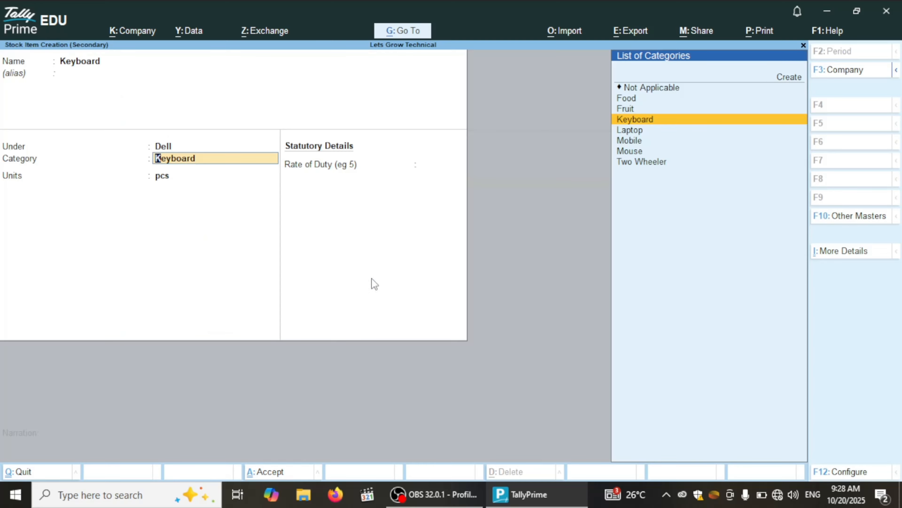
Keep the Keyboard category and pcs as the item's unit, leave the duty rate blank and save the item.
{"action": "key", "text": "Return"}
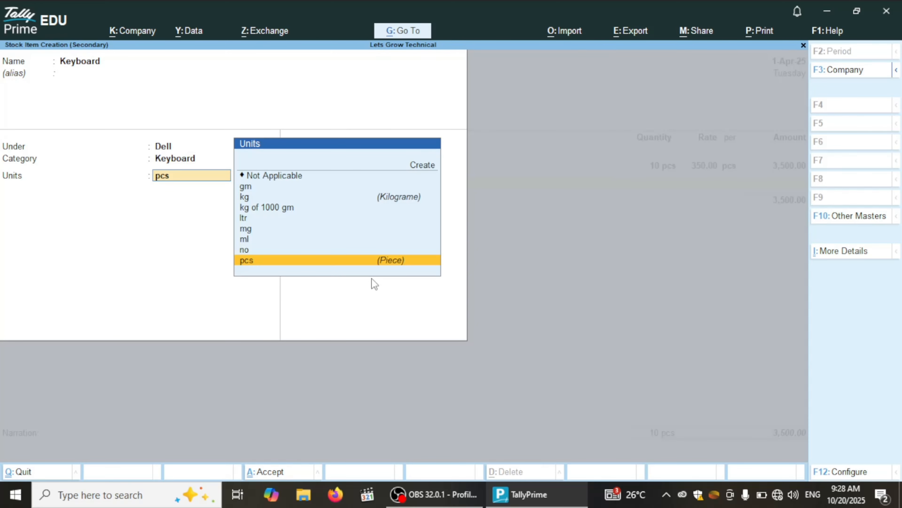
{"action": "key", "text": "Return"}
{"action": "key", "text": "Return"}
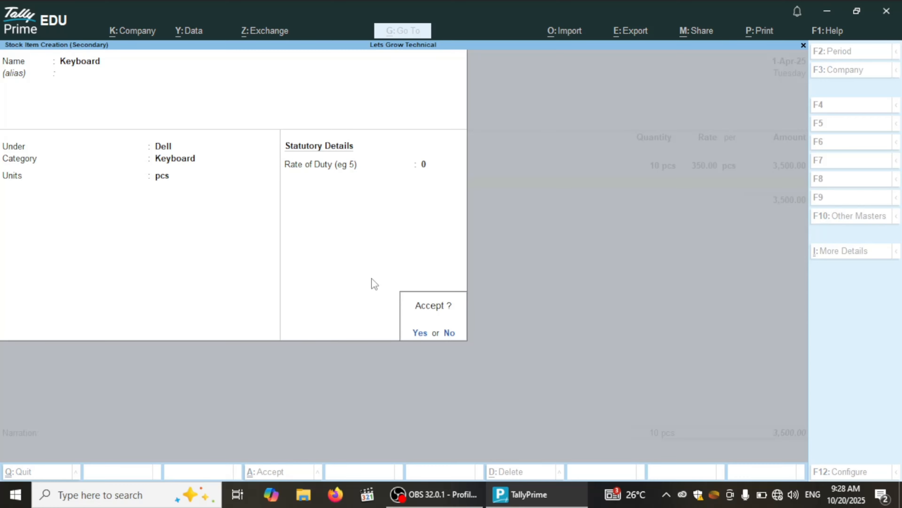
{"action": "key", "text": "Return"}
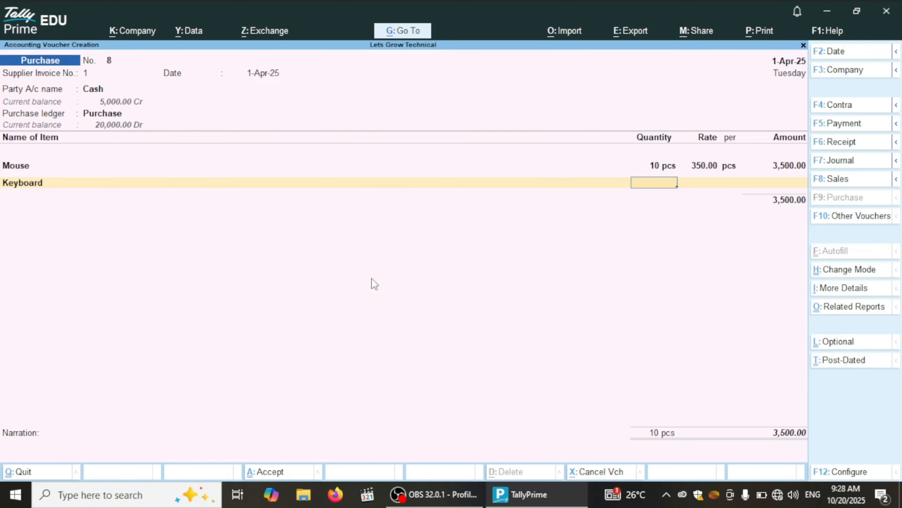
Enter a quantity of 10 pcs at a rate of 580 per piece for the Keyboard line.
{"action": "type", "text": "10"}
{"action": "key", "text": "Return"}
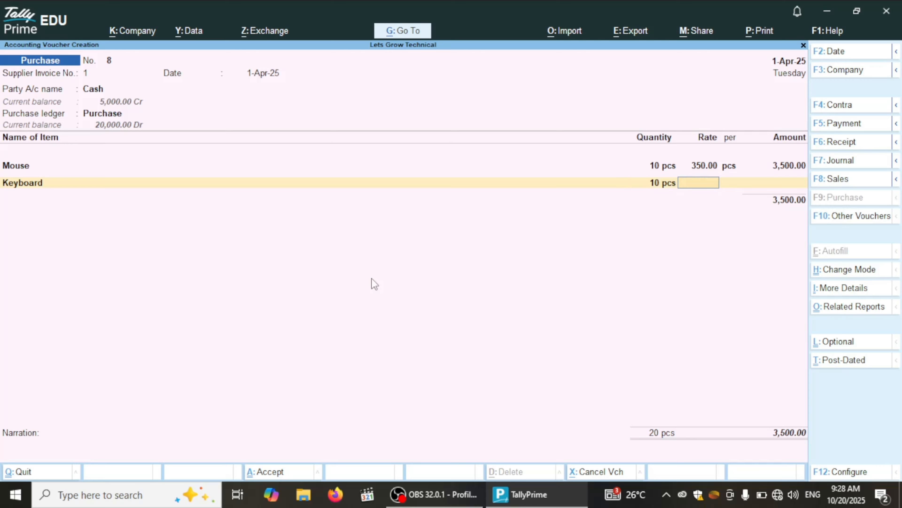
{"action": "type", "text": "580"}
{"action": "key", "text": "Return"}
{"action": "key", "text": "Return"}
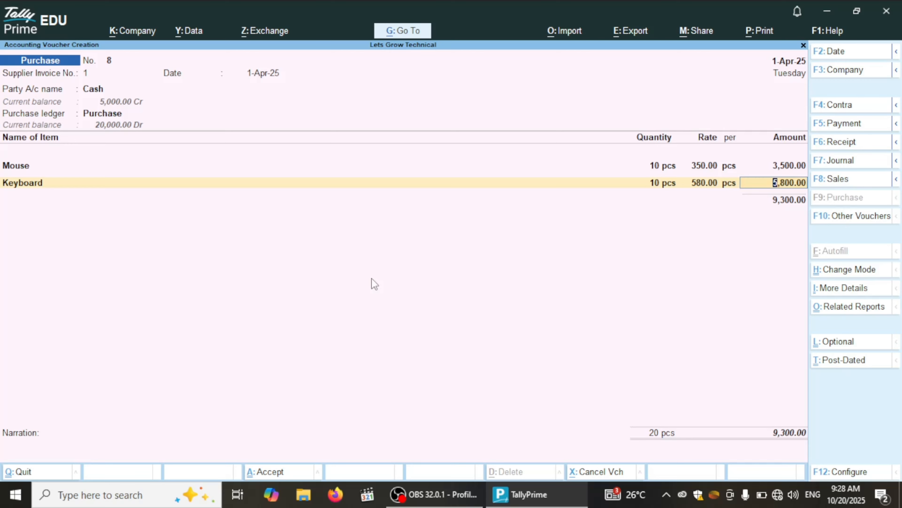
{"action": "key", "text": "Return"}
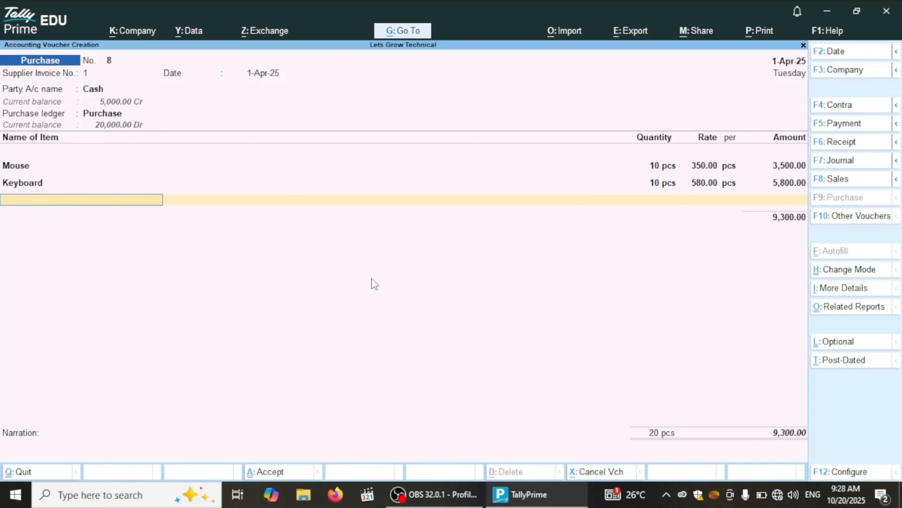
End the item list, leave the narration blank and save the purchase voucher.
{"action": "key", "text": "Return"}
{"action": "key", "text": "Return"}
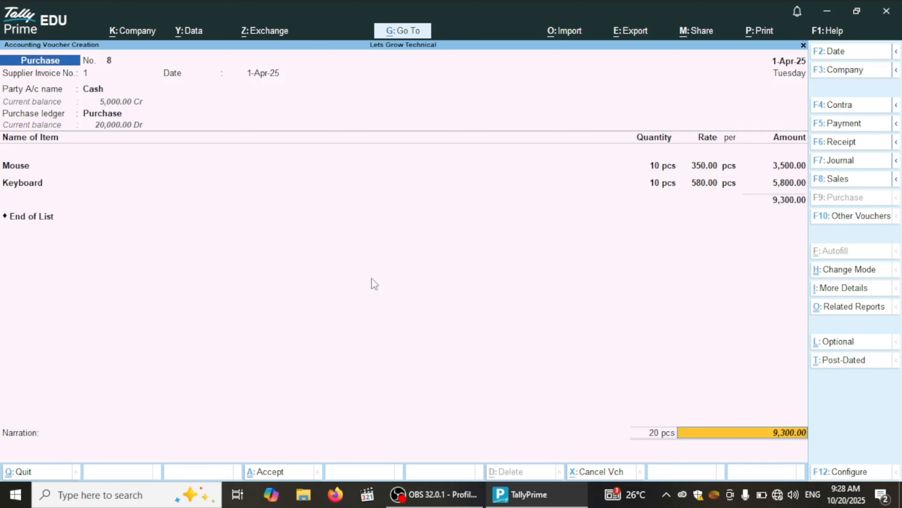
{"action": "key", "text": "Return"}
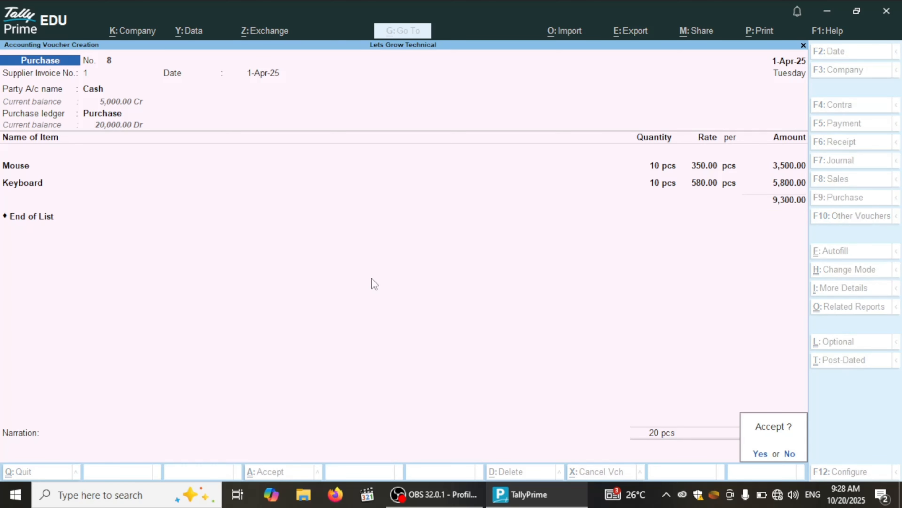
{"action": "key", "text": "Return"}
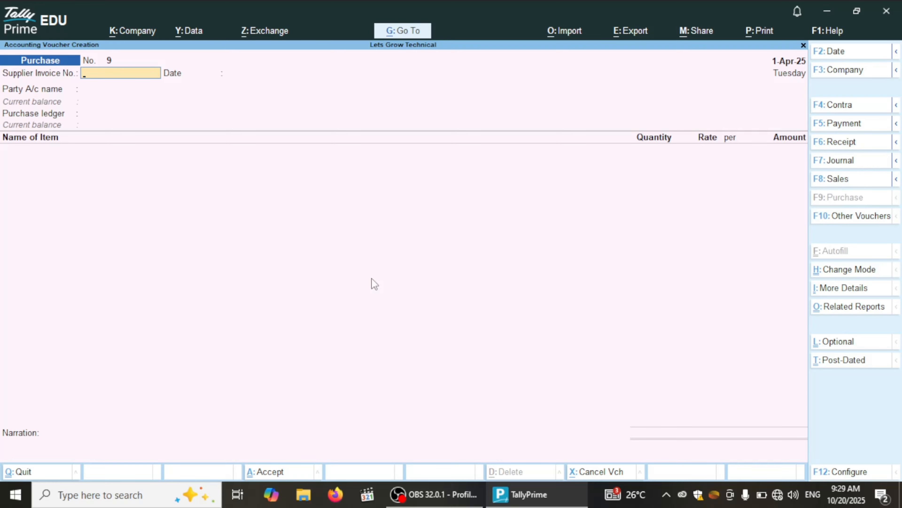
Leave the new voucher's supplier invoice number blank and create a ledger in the supplier's name under Sundry Creditors as its party.
{"action": "key", "text": "Return"}
{"action": "key", "text": "Return"}
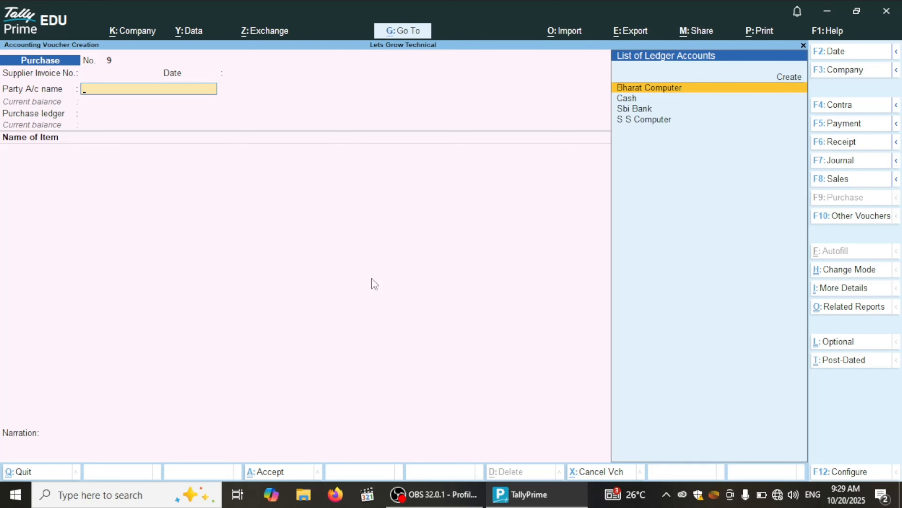
{"action": "key", "text": "alt+c"}
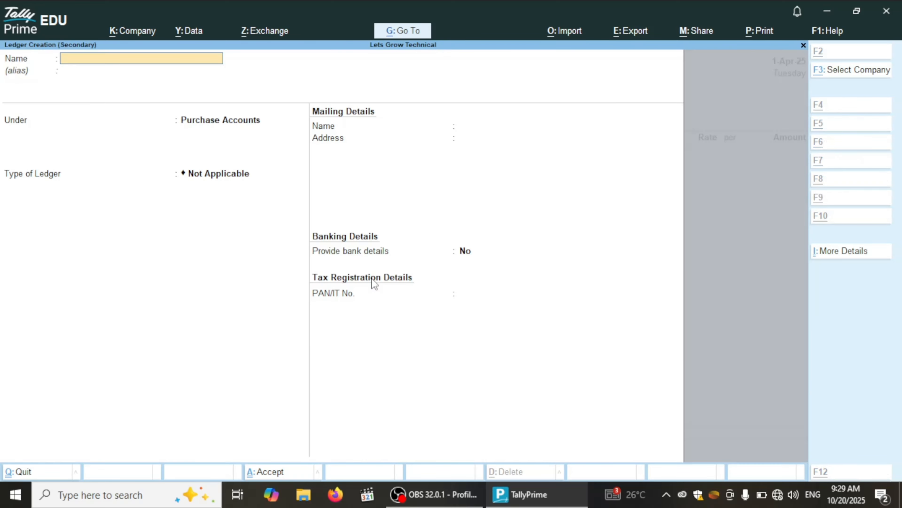
{"action": "type", "text": "Ram"}
{"action": "key", "text": "Return"}
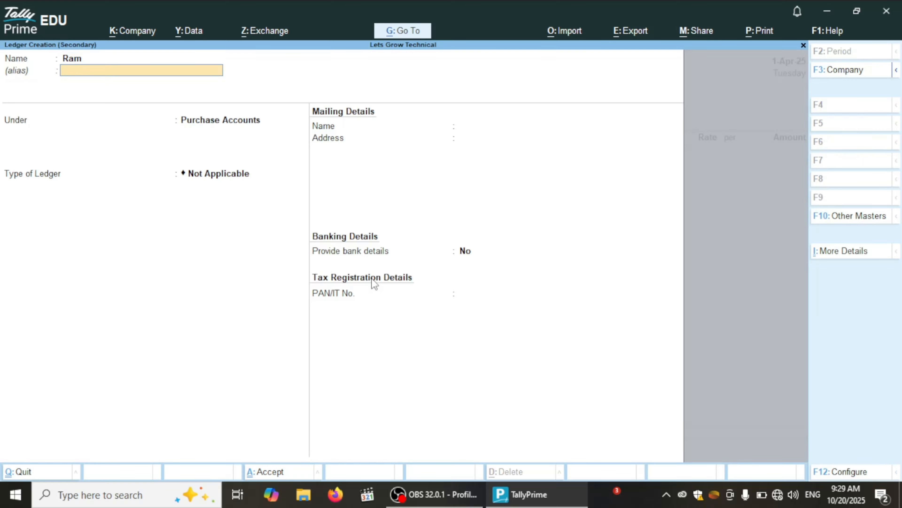
{"action": "key", "text": "Return"}
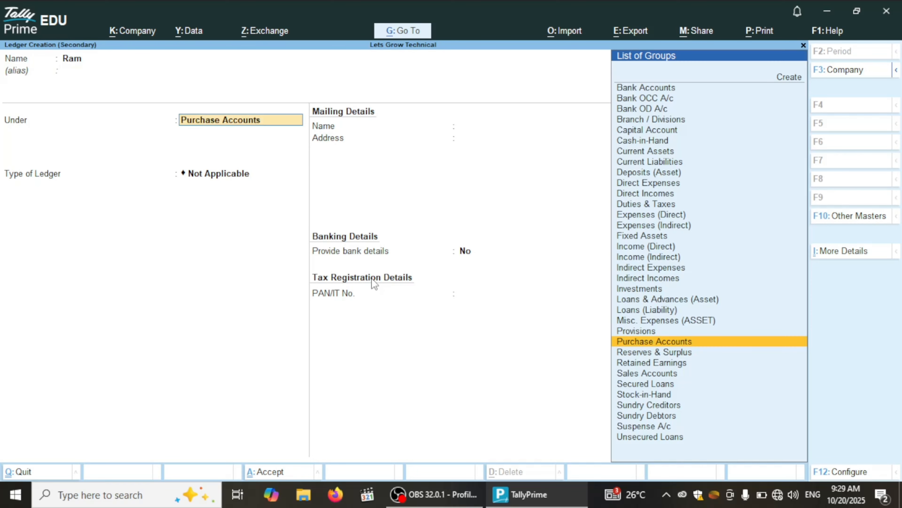
{"action": "type", "text": "Sun"}
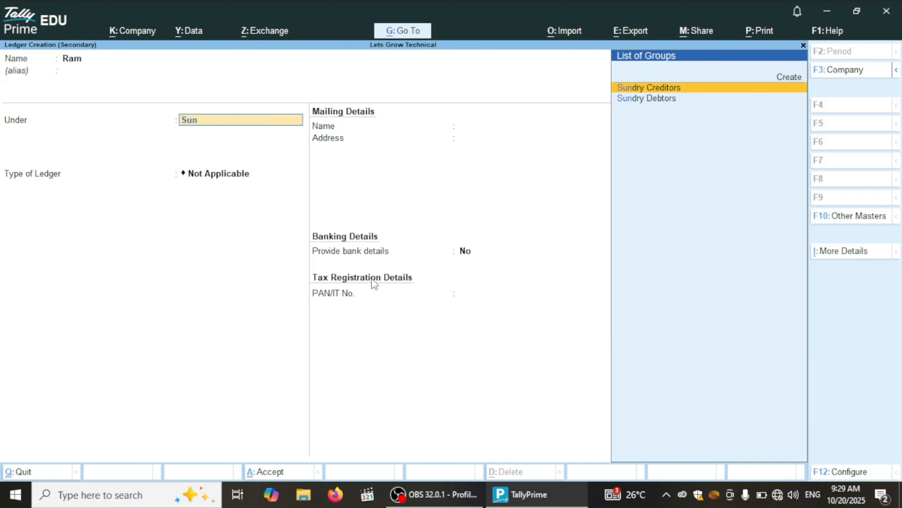
{"action": "key", "text": "Return"}
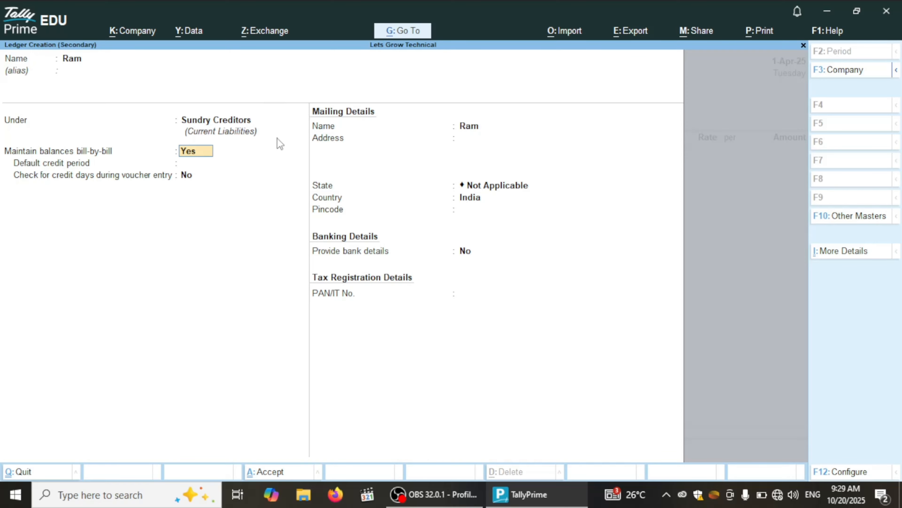
Keep the default bill-by-bill, mailing, banking and tax details for the supplier ledger and save it.
{"action": "key", "text": "Return"}
{"action": "key", "text": "Return"}
{"action": "key", "text": "Return"}
{"action": "key", "text": "Return"}
{"action": "key", "text": "Return"}
{"action": "key", "text": "Return"}
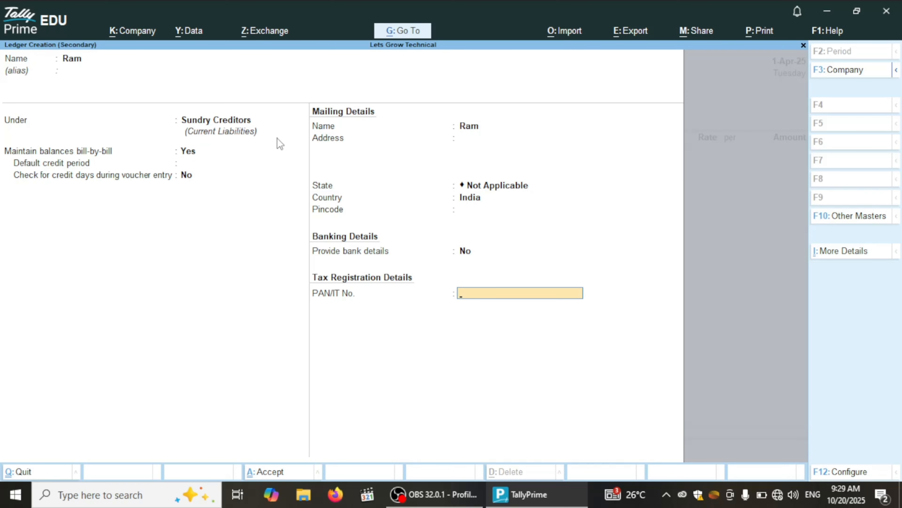
{"action": "key", "text": "Return"}
{"action": "key", "text": "y"}
Leave the receipt and party details blank and choose Purchase as the voucher's purchase ledger.
{"action": "key", "text": "Return"}
{"action": "key", "text": "Return"}
{"action": "key", "text": "Return"}
{"action": "key", "text": "Return"}
{"action": "key", "text": "Return"}
{"action": "key", "text": "Return"}
{"action": "key", "text": "Return"}
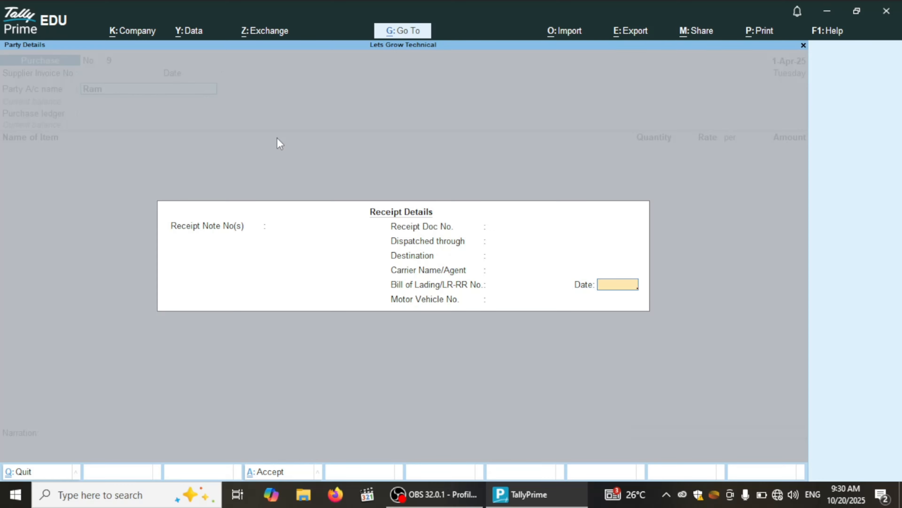
{"action": "key", "text": "Return"}
{"action": "key", "text": "Return"}
{"action": "key", "text": "Return"}
{"action": "key", "text": "Return"}
{"action": "key", "text": "Return"}
{"action": "key", "text": "Return"}
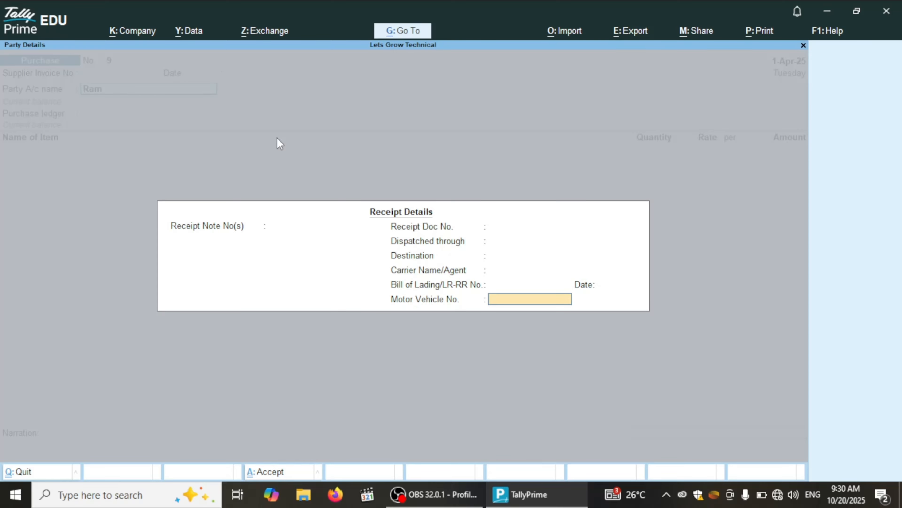
{"action": "key", "text": "Return"}
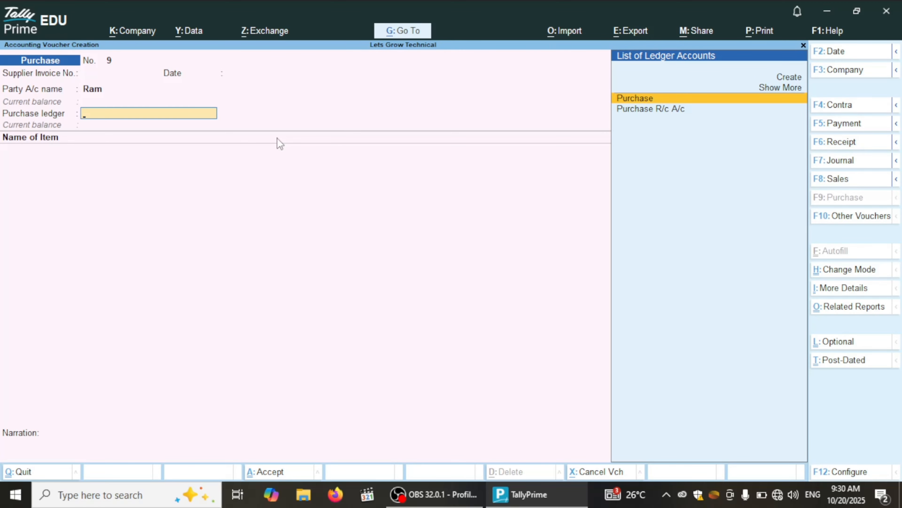
{"action": "key", "text": "Return"}
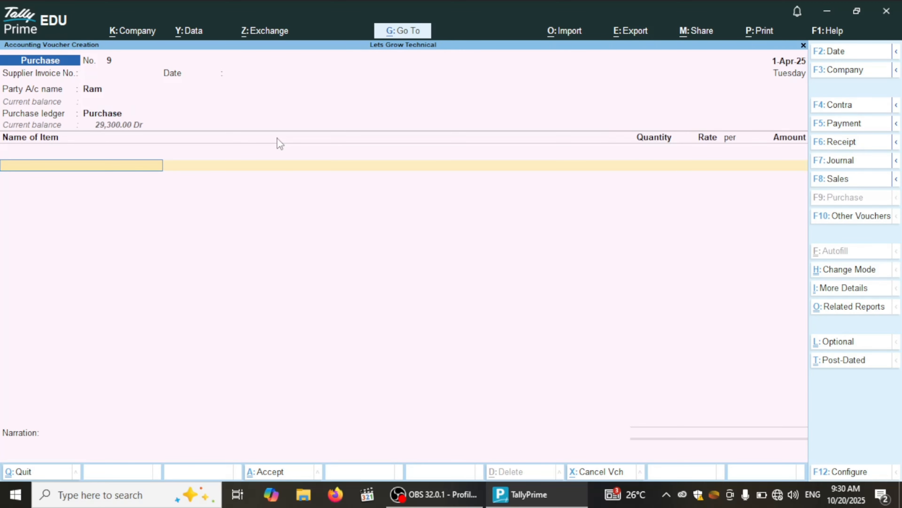
Create a stock item named SMPS from the voucher's item list, under Primary with category Not Applicable.
{"action": "key", "text": "alt+c"}
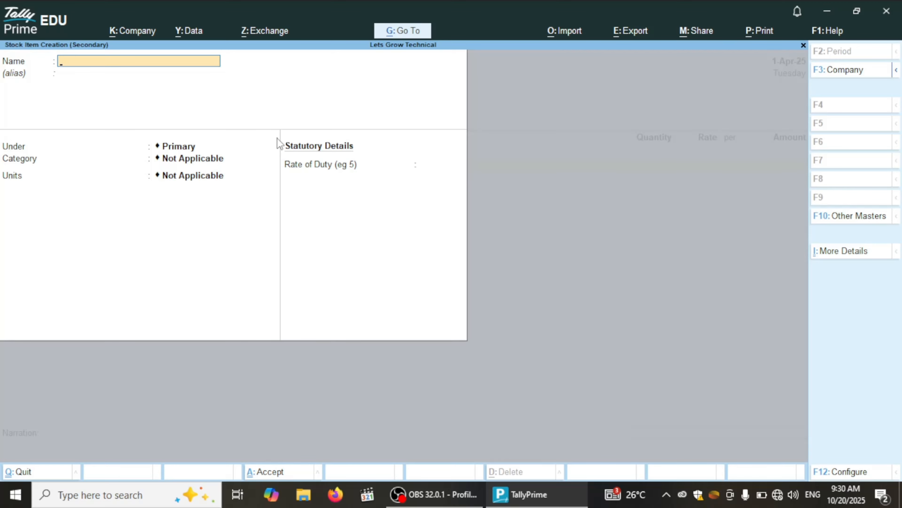
{"action": "type", "text": "Ram"}
{"action": "key", "text": "Return"}
{"action": "key", "text": "BackSpace"}
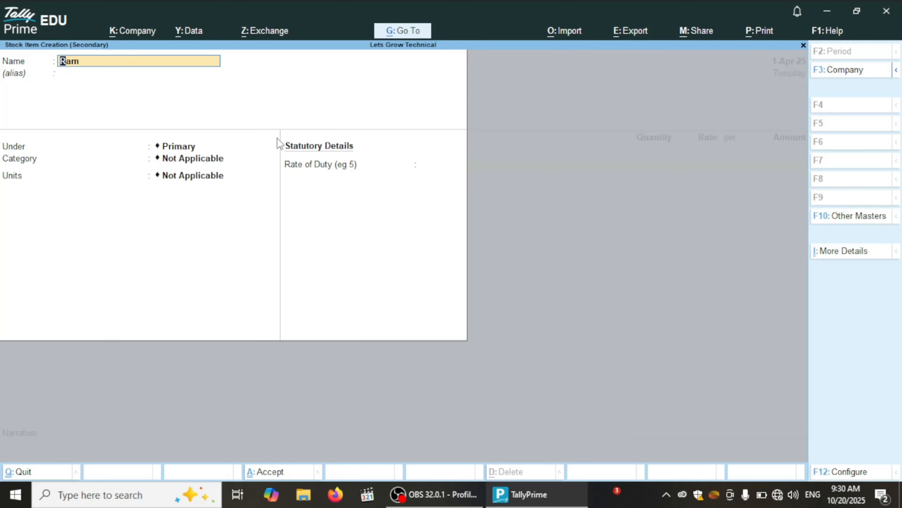
{"action": "type", "text": "SMPS"}
{"action": "key", "text": "Return"}
{"action": "key", "text": "Return"}
{"action": "key", "text": "Return"}
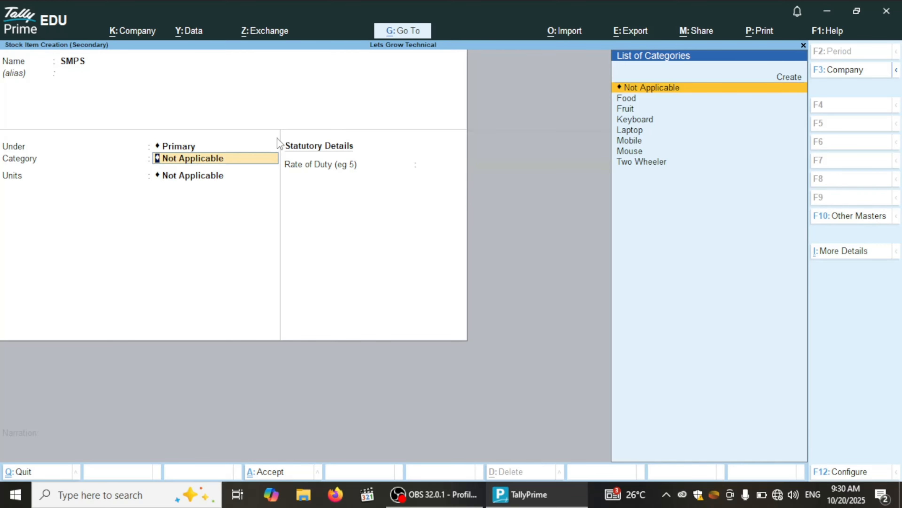
{"action": "key", "text": "BackSpace"}
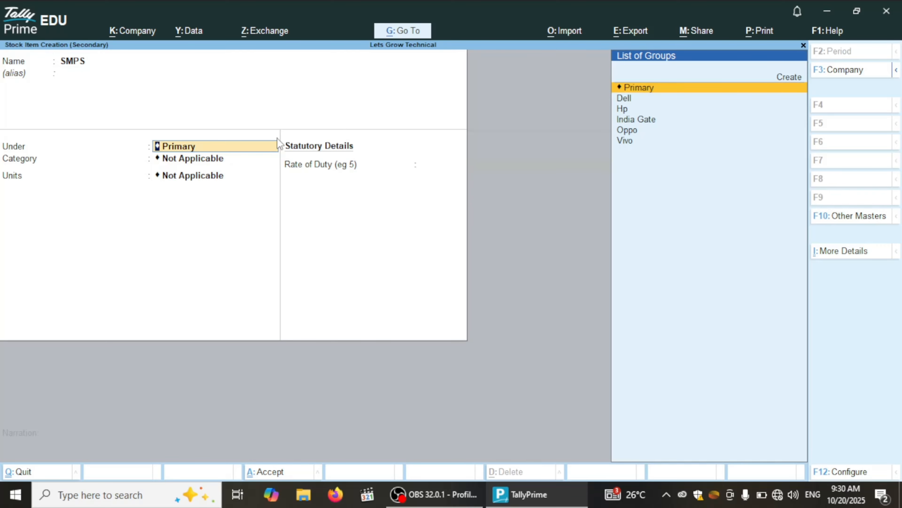
{"action": "key", "text": "Return"}
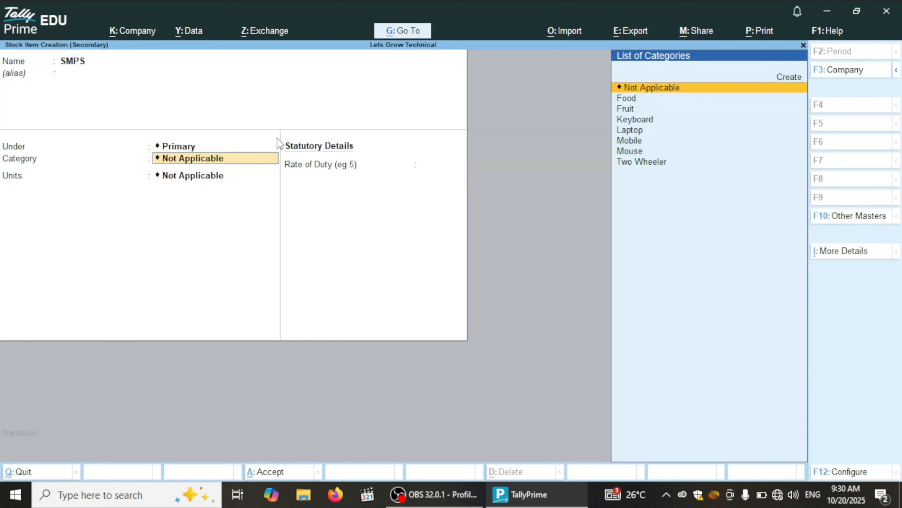
{"action": "key", "text": "Return"}
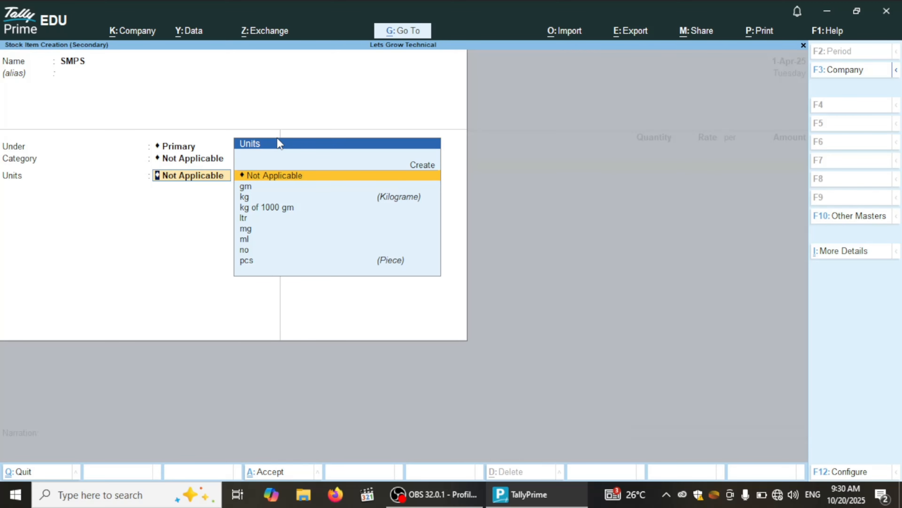
Set the SMPS item's unit to pcs, leave the rate of duty at 0 and save the item.
{"action": "key", "text": "Return"}
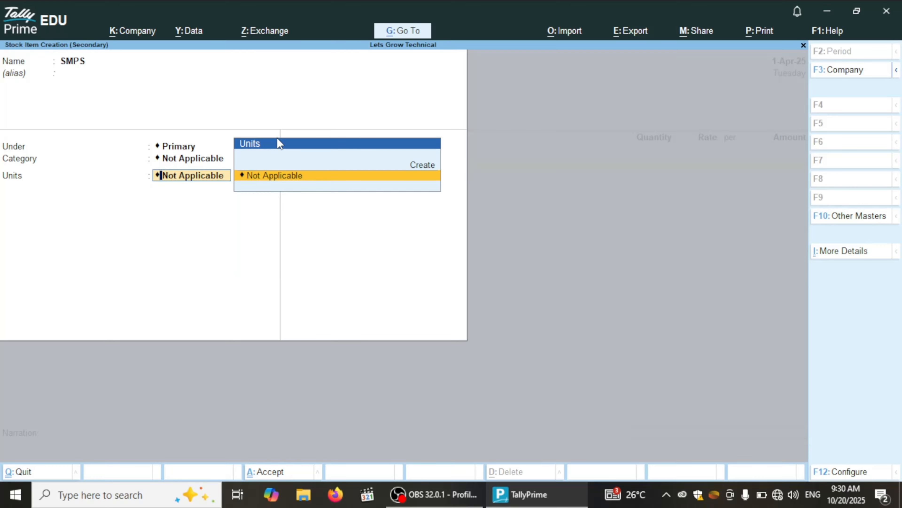
{"action": "key", "text": "BackSpace"}
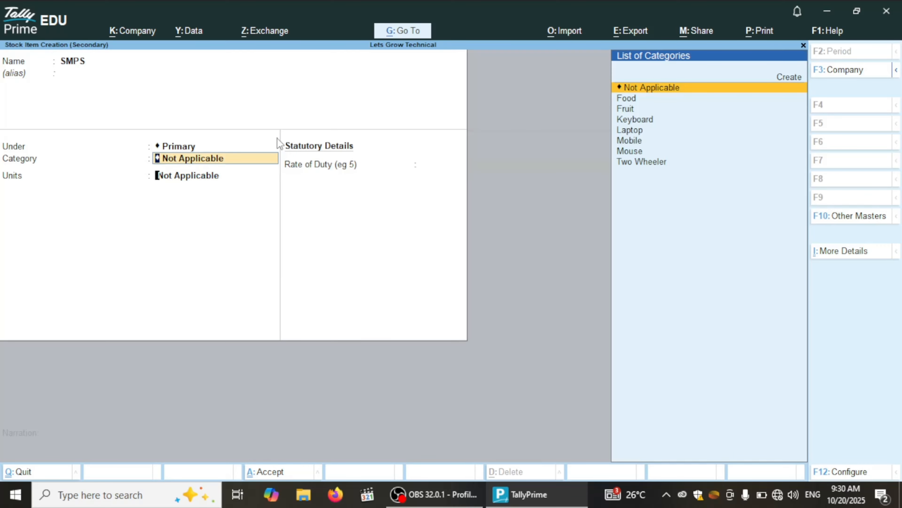
{"action": "key", "text": "Return"}
{"action": "key", "text": "Down"}
{"action": "key", "text": "Down"}
{"action": "key", "text": "Down"}
{"action": "key", "text": "Down"}
{"action": "key", "text": "Down"}
{"action": "key", "text": "Down"}
{"action": "key", "text": "Down"}
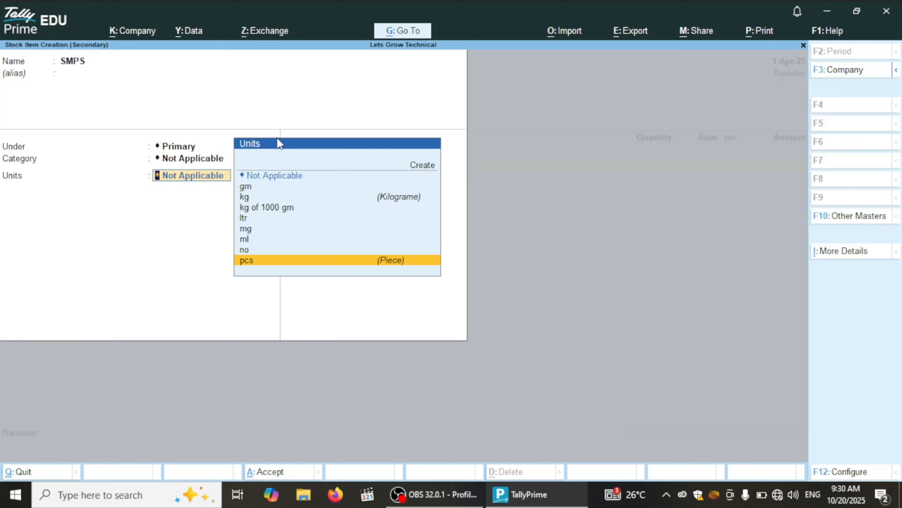
{"action": "key", "text": "Return"}
{"action": "key", "text": "Return"}
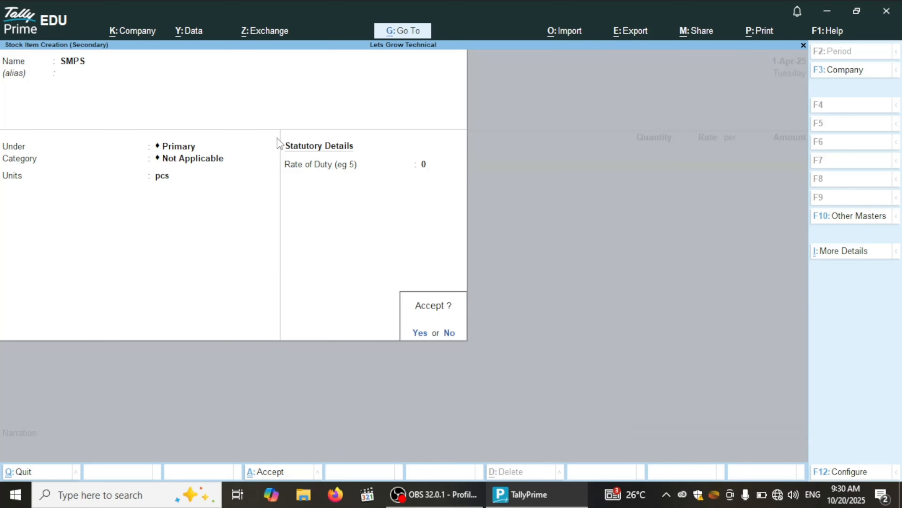
{"action": "key", "text": "Return"}
Enter SMPS in the purchase voucher with a quantity of 10 pcs at a rate of 500 per piece.
{"action": "key", "text": "Return"}
{"action": "type", "text": "10"}
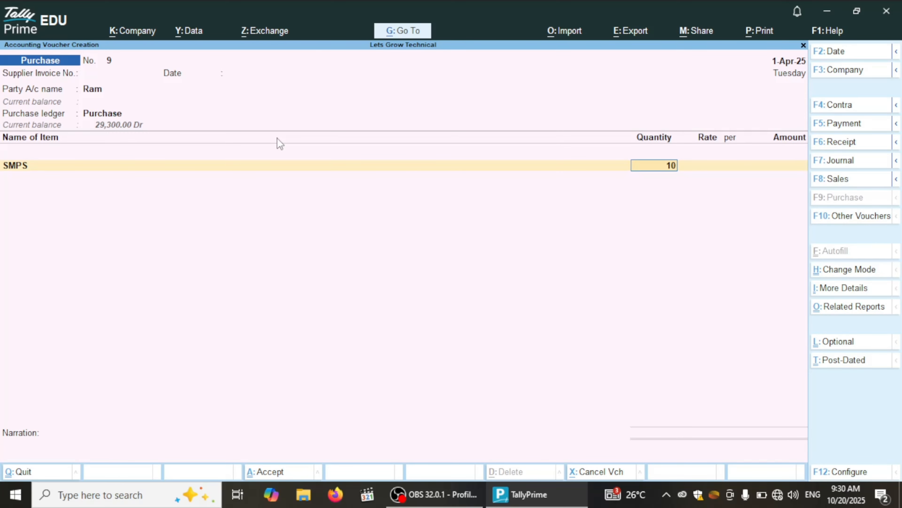
{"action": "key", "text": "Return"}
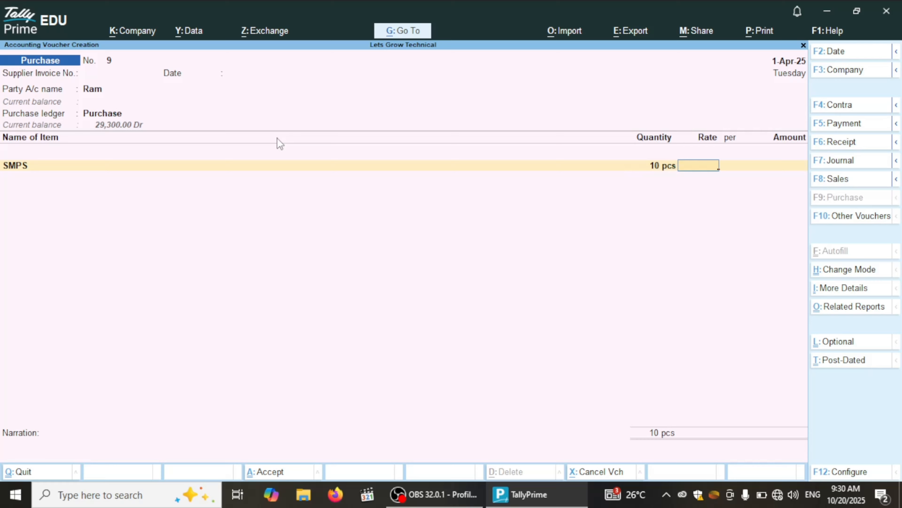
{"action": "type", "text": "500"}
{"action": "key", "text": "Return"}
{"action": "key", "text": "Return"}
{"action": "key", "text": "Return"}
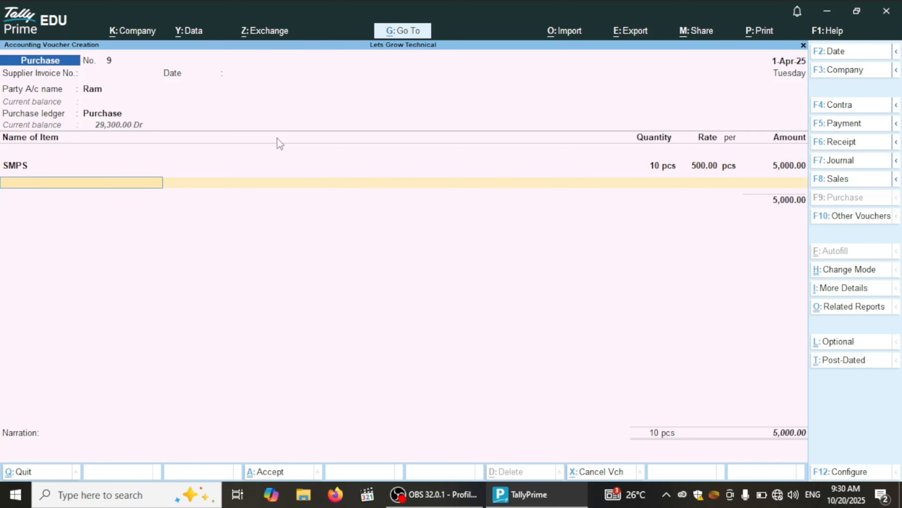
End the item list, keep the bill-wise details as New Ref for the full amount, and save the voucher without a narration.
{"action": "key", "text": "Return"}
{"action": "key", "text": "Return"}
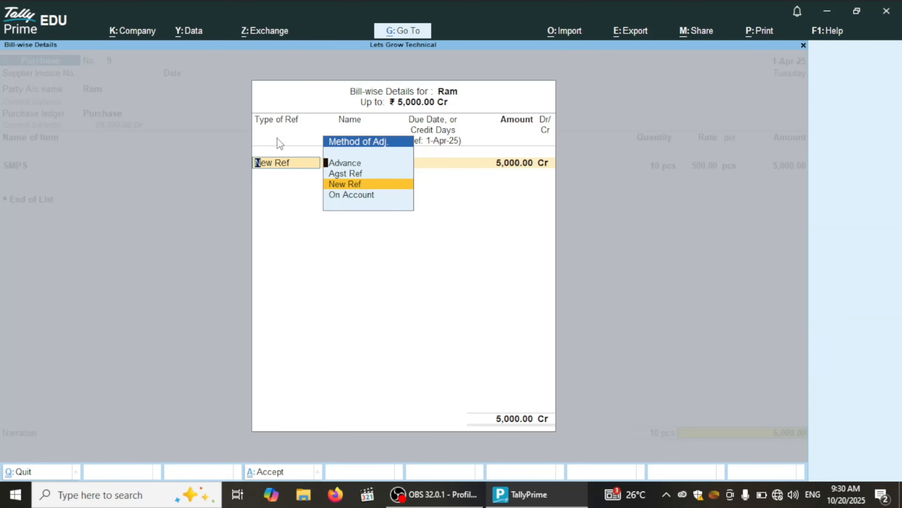
{"action": "key", "text": "Return"}
{"action": "key", "text": "Return"}
{"action": "key", "text": "Return"}
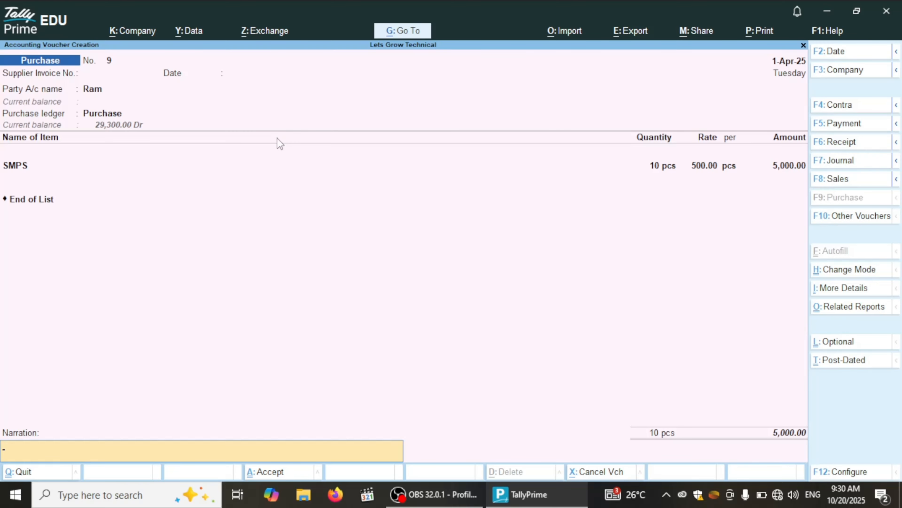
{"action": "key", "text": "Return"}
{"action": "key", "text": "Return"}
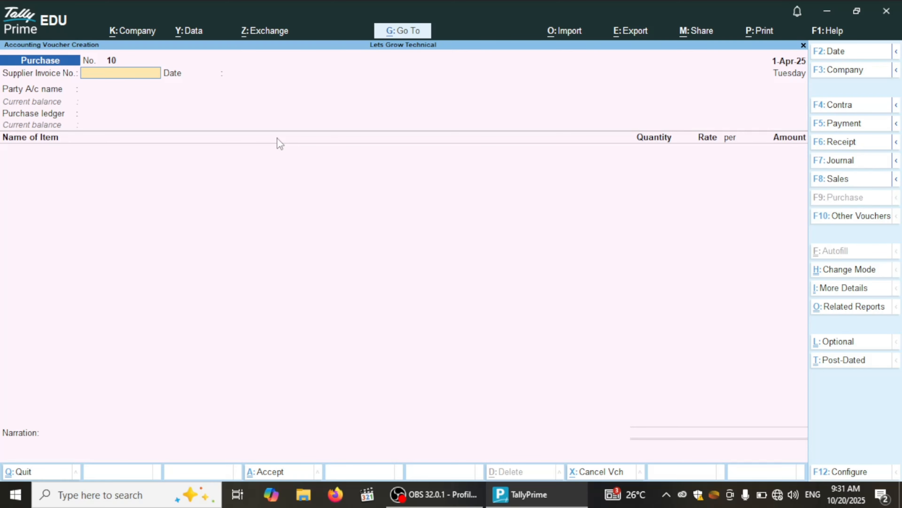
Leave voucher entry for the Gateway of Tally and open the Stock Summary report.
{"action": "key", "text": "Escape"}
{"action": "key", "text": "Return"}
{"action": "key", "text": "Escape"}
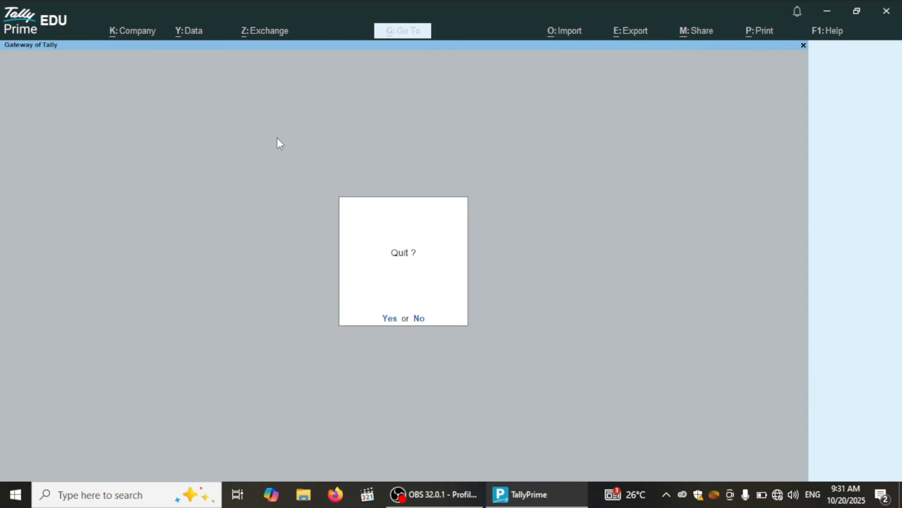
{"action": "key", "text": "Escape"}
{"action": "key", "text": "Down"}
{"action": "key", "text": "Down"}
{"action": "key", "text": "Down"}
{"action": "key", "text": "Down"}
{"action": "key", "text": "Down"}
{"action": "key", "text": "Down"}
{"action": "key", "text": "Down"}
{"action": "key", "text": "Down"}
{"action": "key", "text": "Down"}
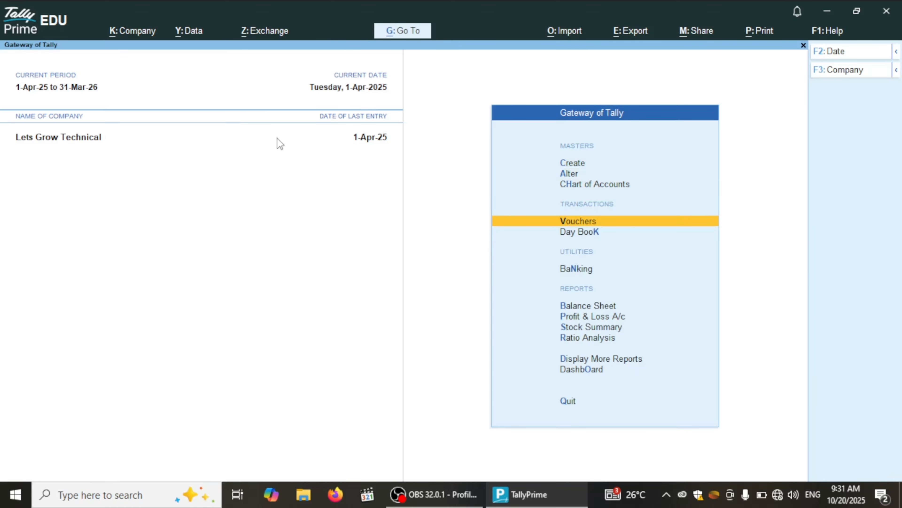
{"action": "key", "text": "Up"}
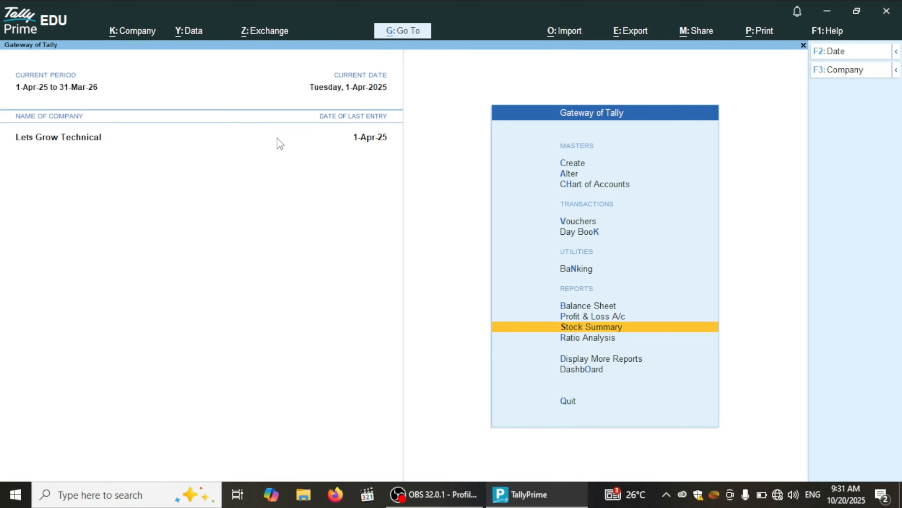
{"action": "key", "text": "Return"}
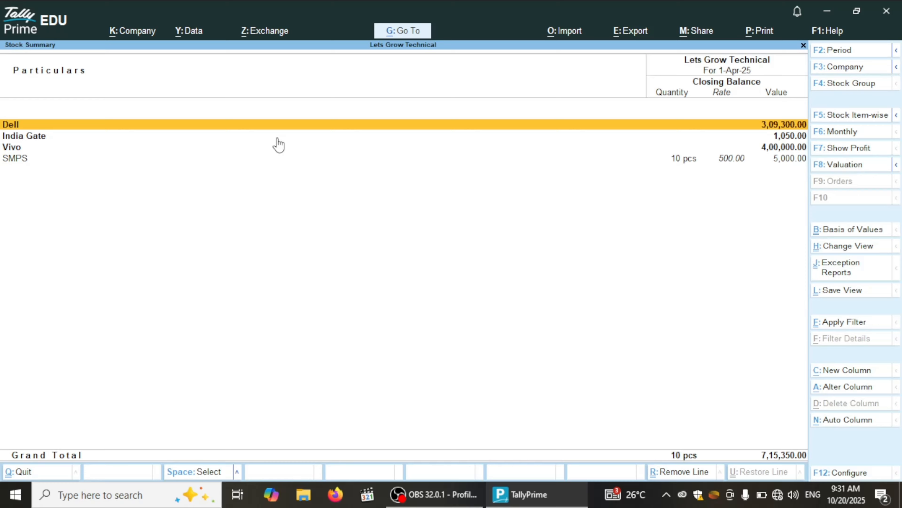
Expand the Stock Summary to the detailed view, examine the SMPS and Dell entries, and close the report.
{"action": "left_click", "coordinate": [14, 159]}
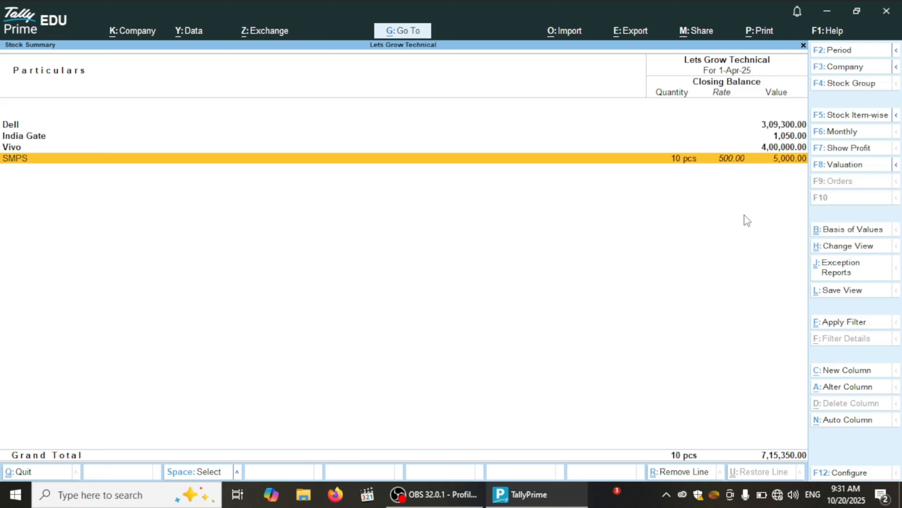
{"action": "key", "text": "alt+F5"}
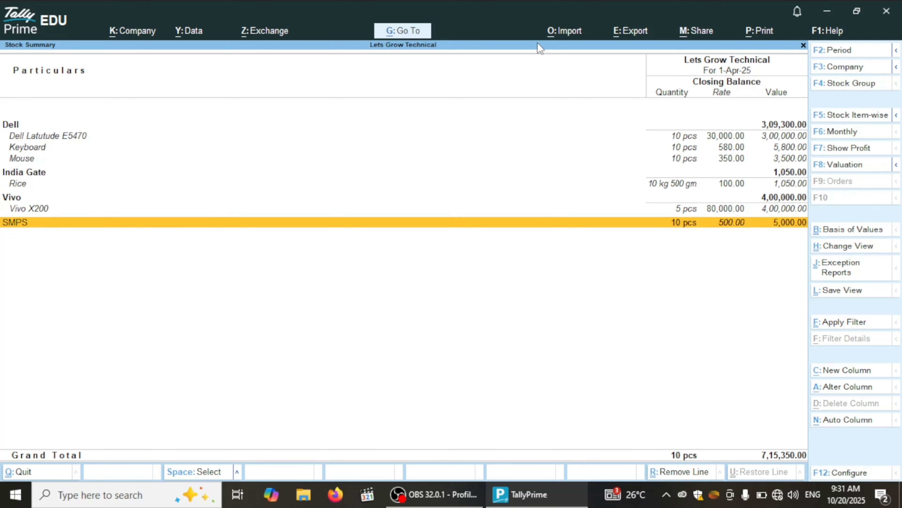
{"action": "left_click", "coordinate": [14, 124]}
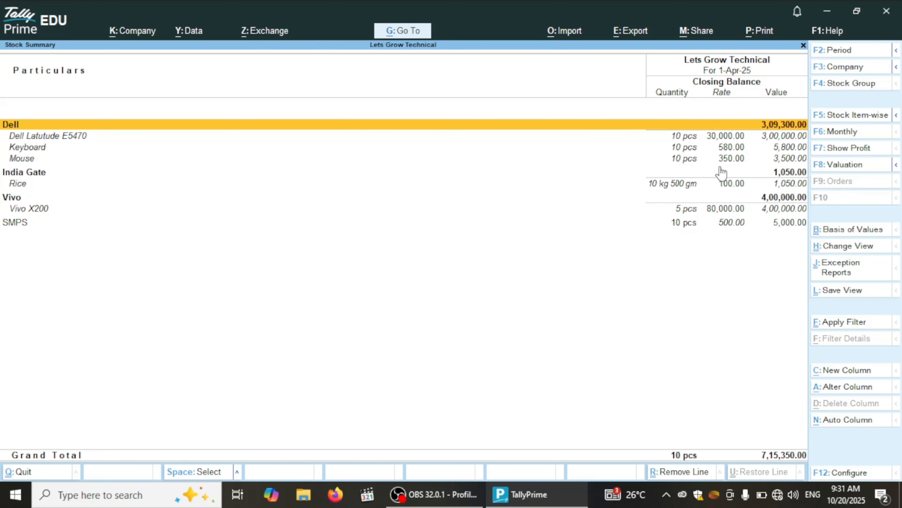
{"action": "key", "text": "Escape"}
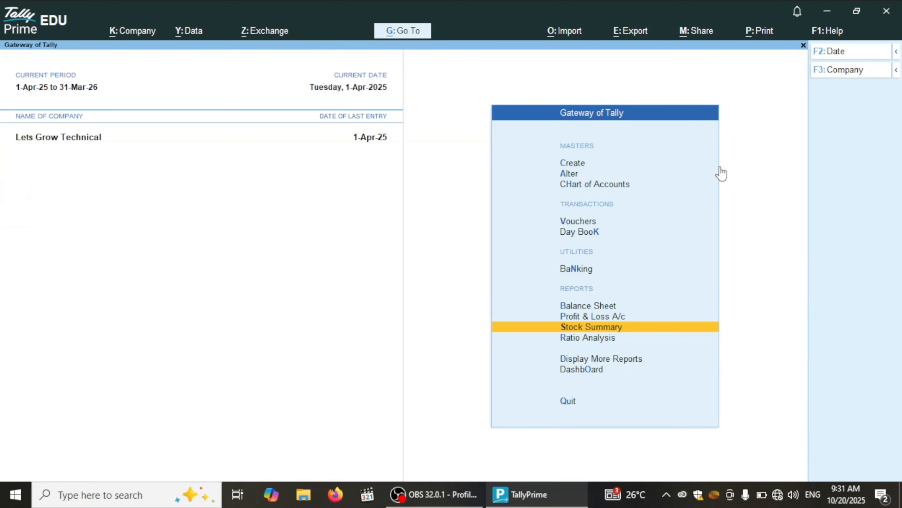
Open the Profit & Loss A/c, examine the Opening Stock and Purchase Accounts lines, and close the report.
{"action": "key", "text": "Up"}
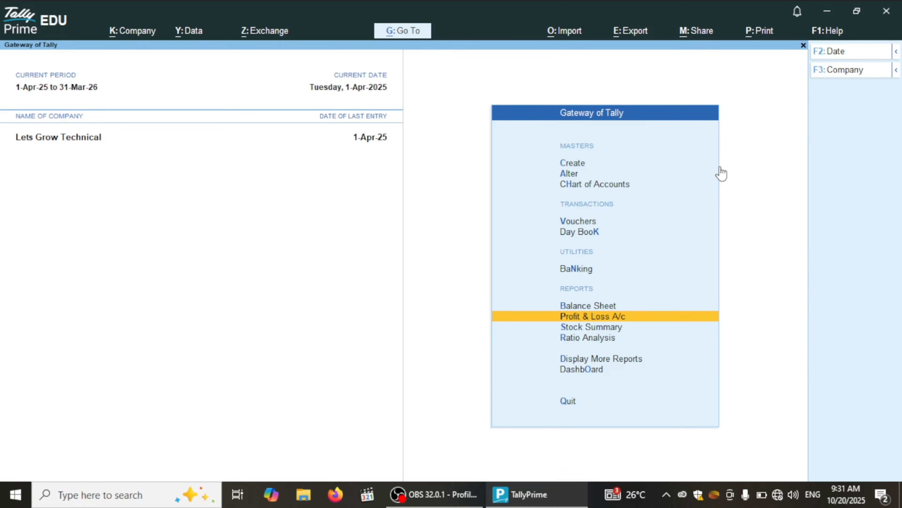
{"action": "key", "text": "Return"}
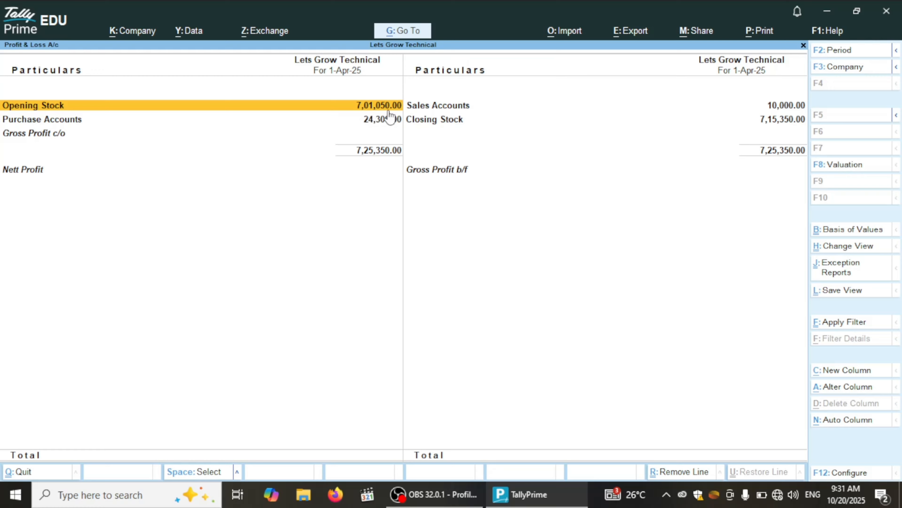
{"action": "left_click", "coordinate": [339, 124]}
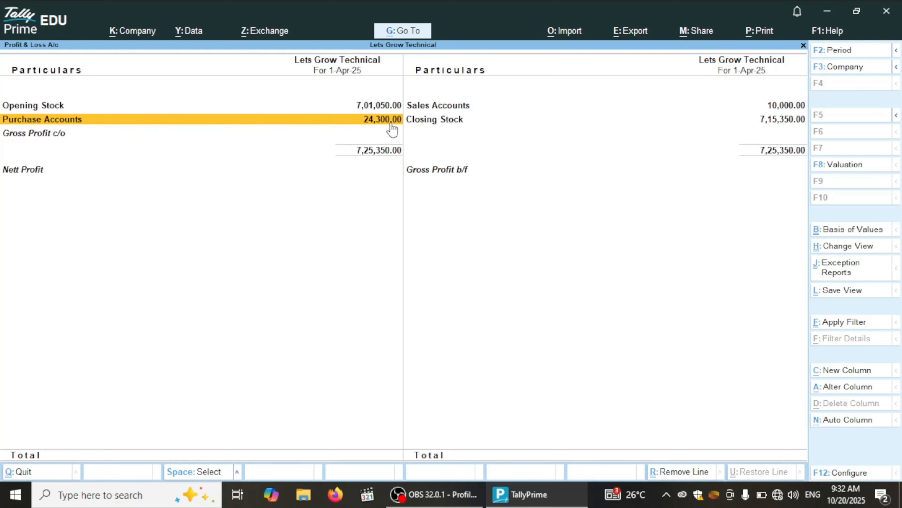
{"action": "left_click", "coordinate": [46, 109]}
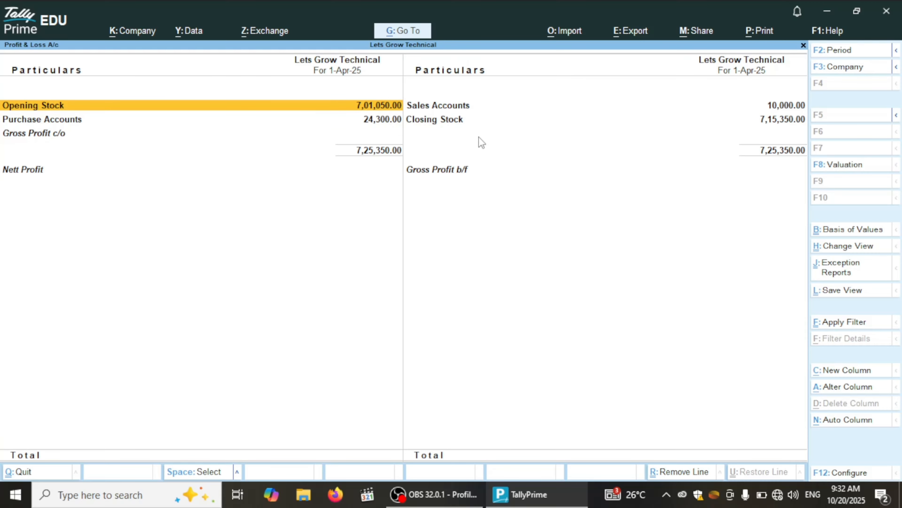
{"action": "key", "text": "Escape"}
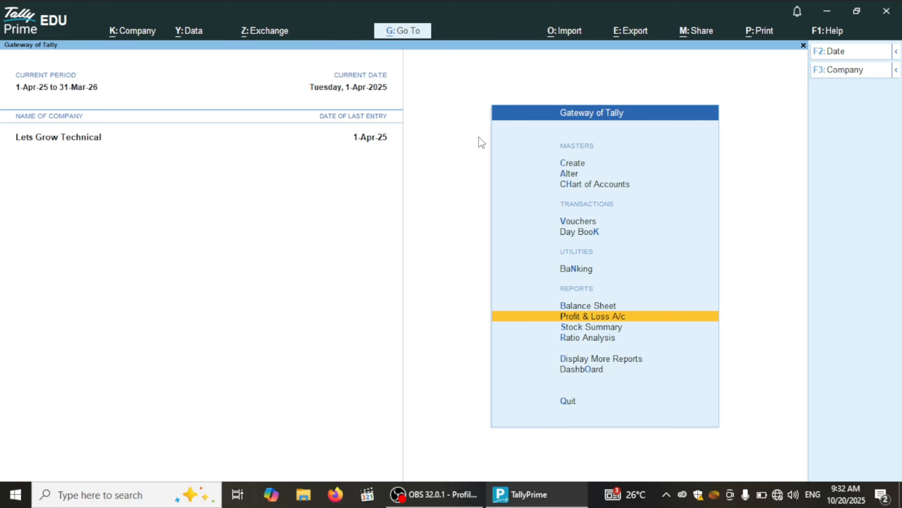